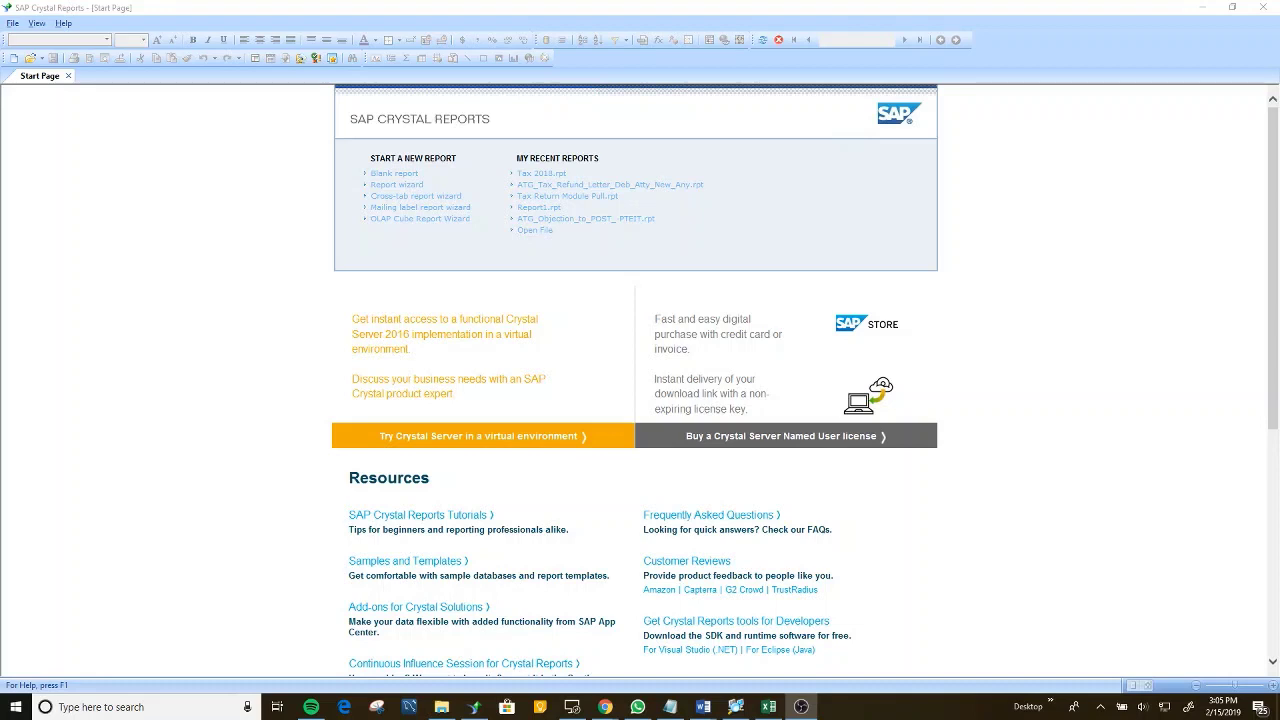
Create a blank report and open the logon for the first DATASERVER connection.
left_click(397, 178)
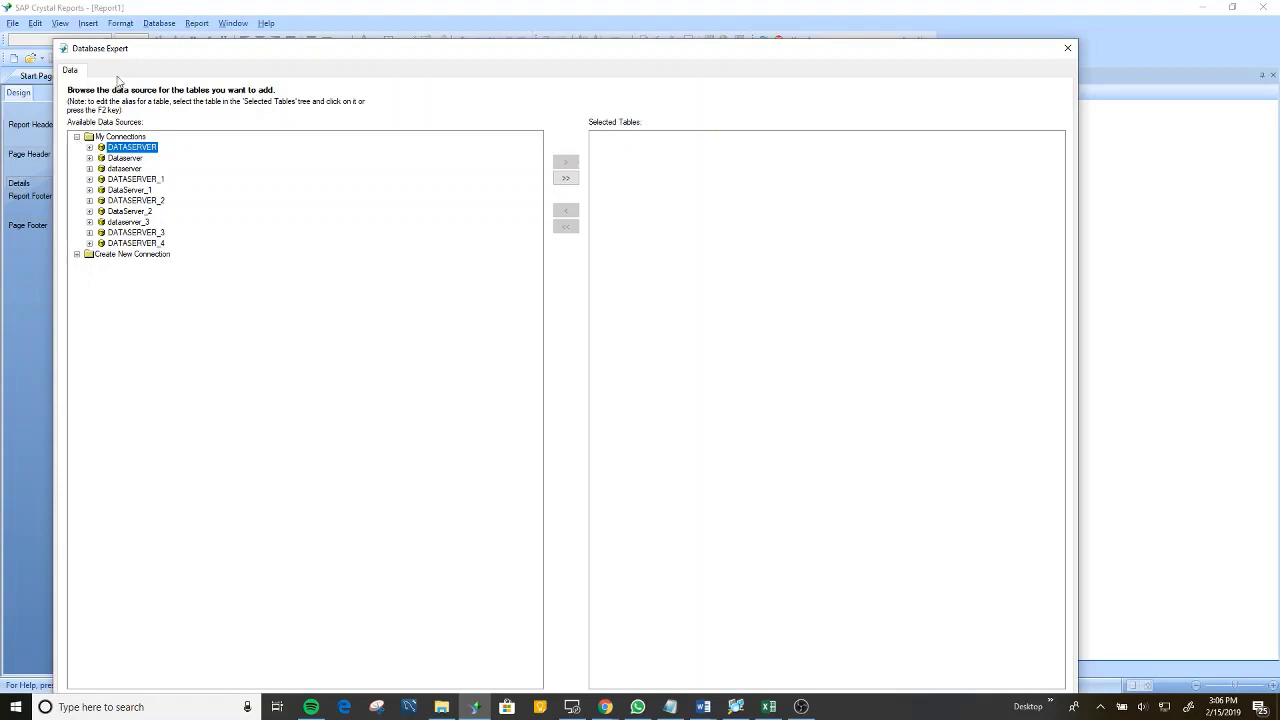
left_click_drag(118, 52, 95, 24)
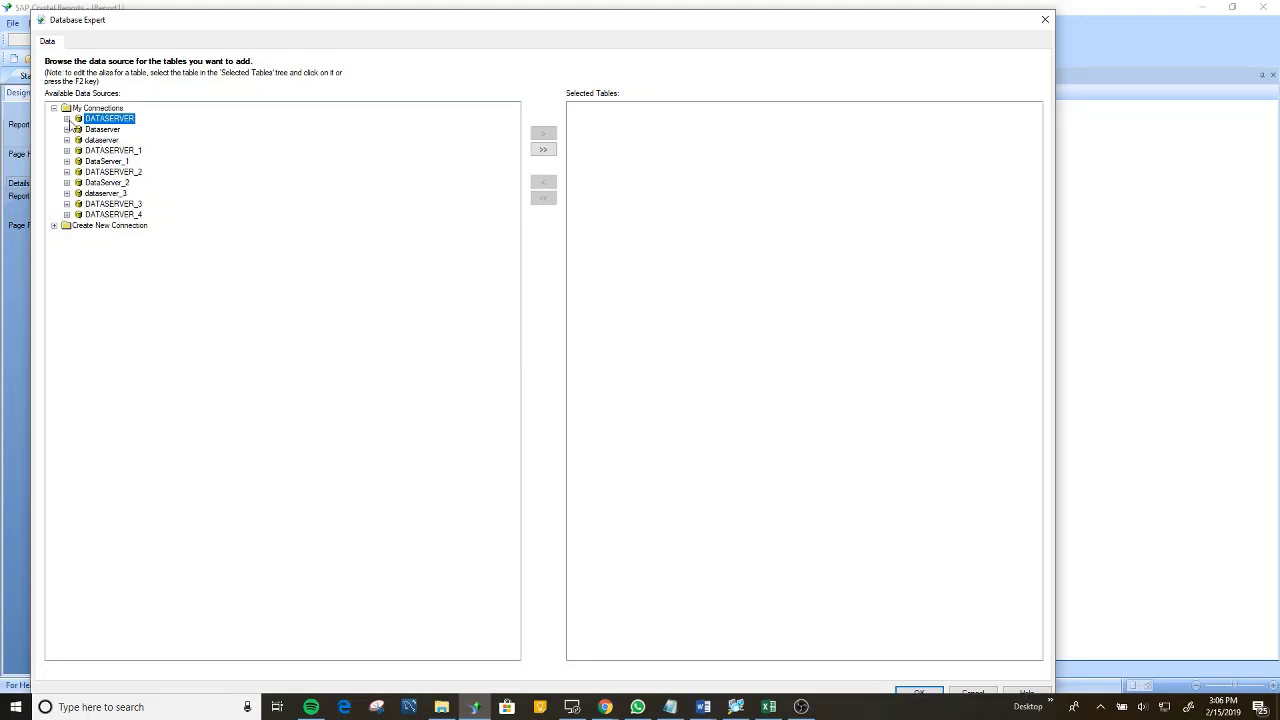
left_click(68, 119)
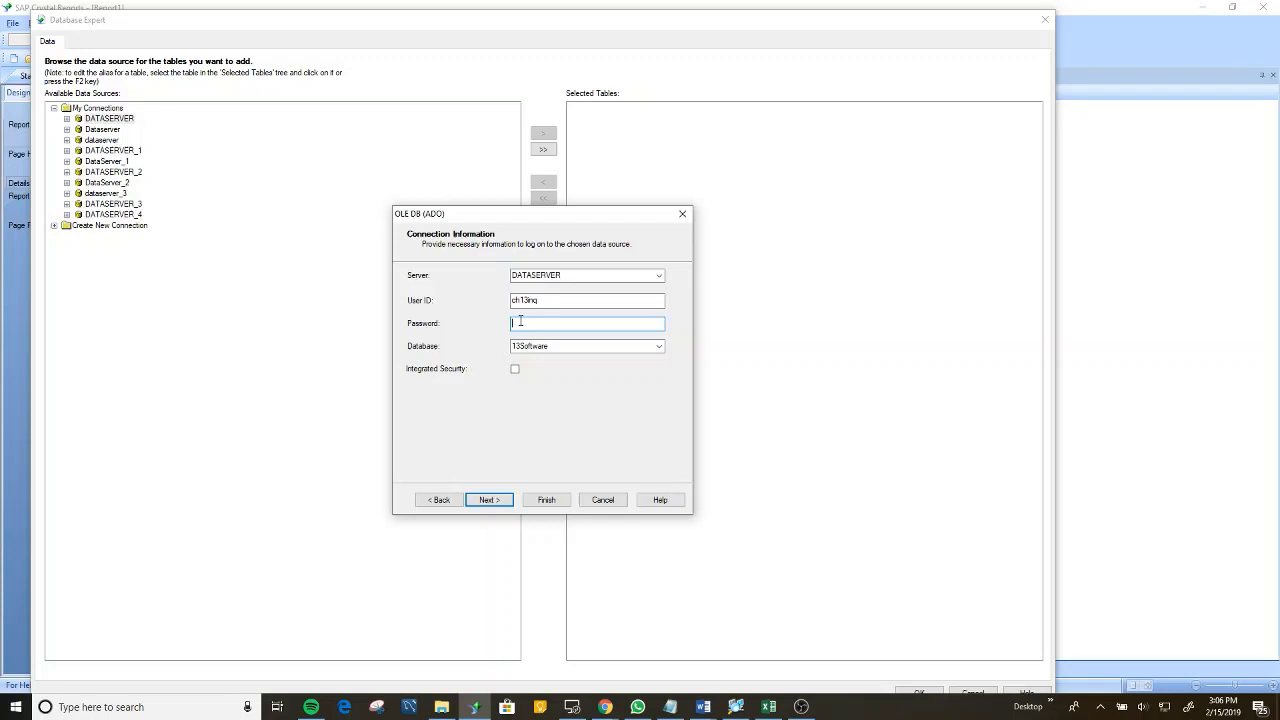
Try to log on to DATASERVER's 13Software database with the account password.
type("•••••••••")
key("Return")
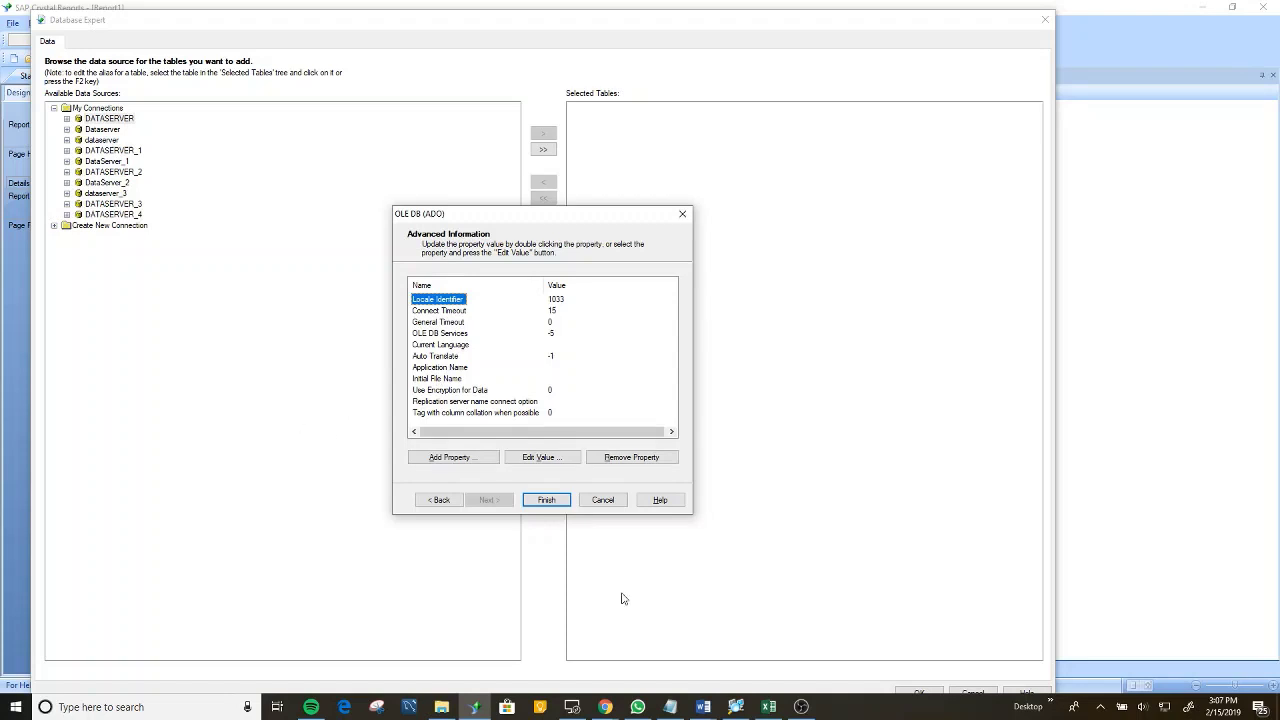
left_click(549, 503)
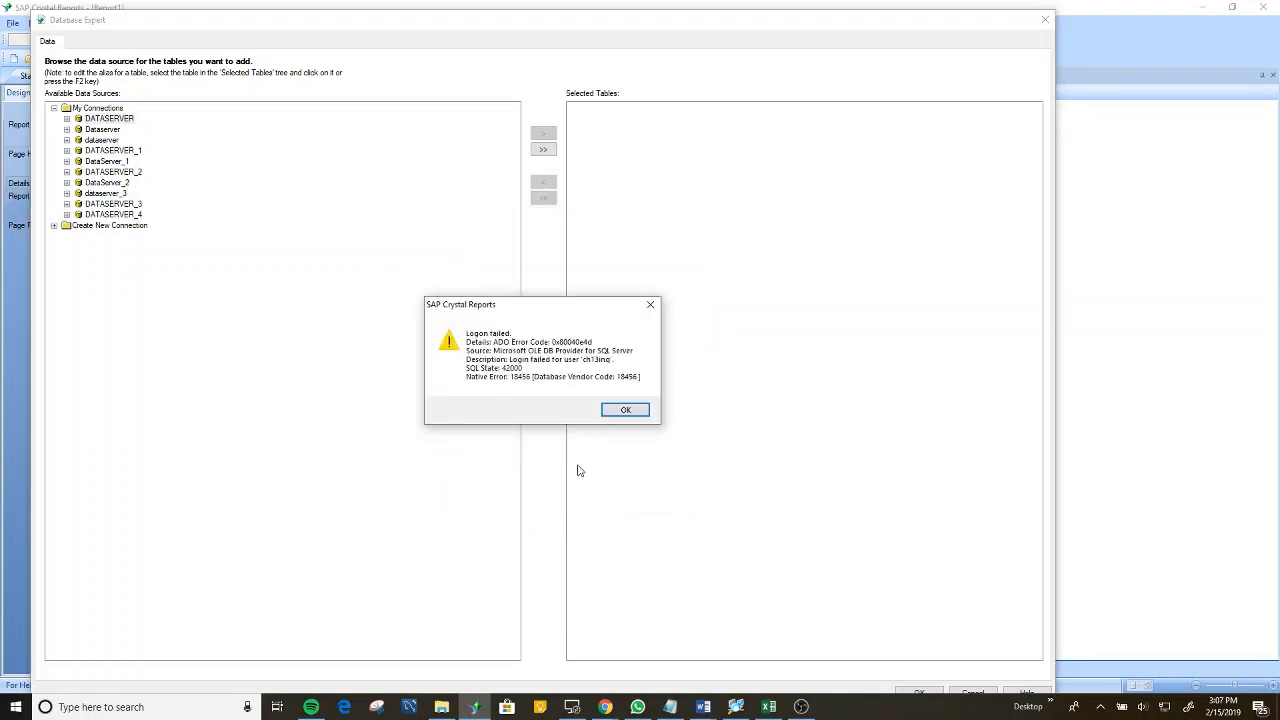
left_click(625, 410)
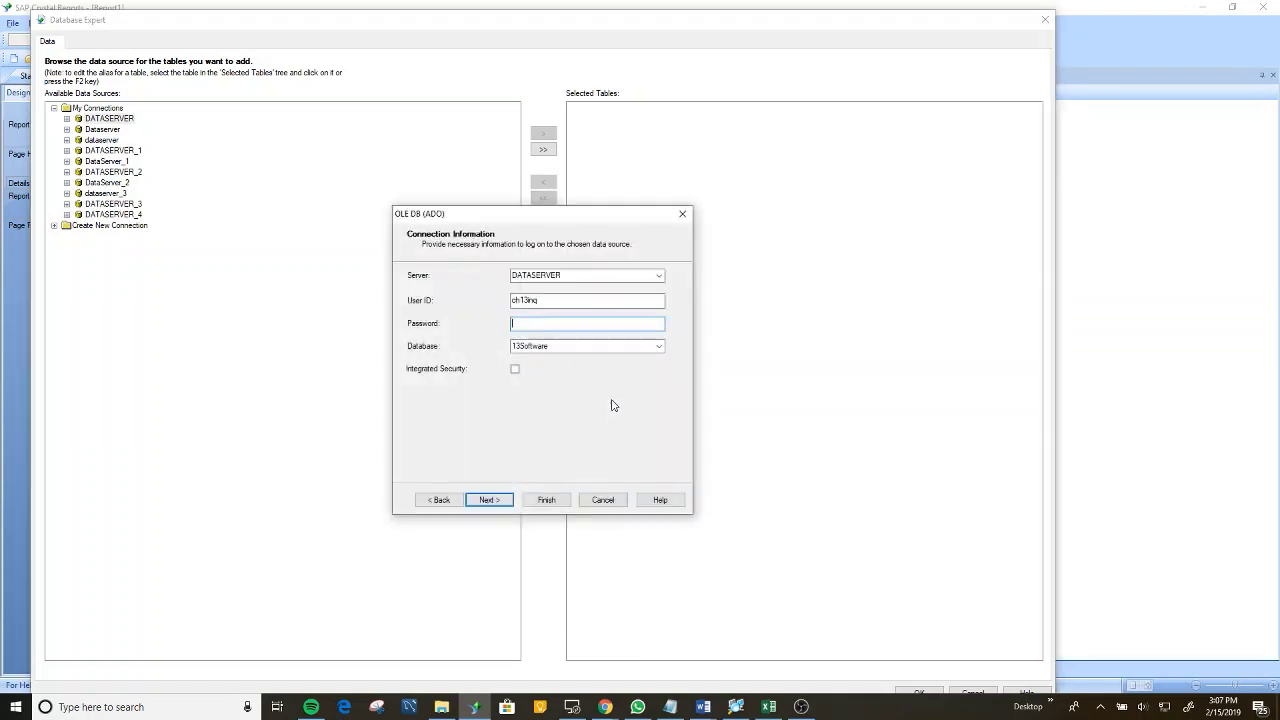
Re-enter the account password for the existing user ID and finish connecting to DATASERVER.
double_click(527, 300)
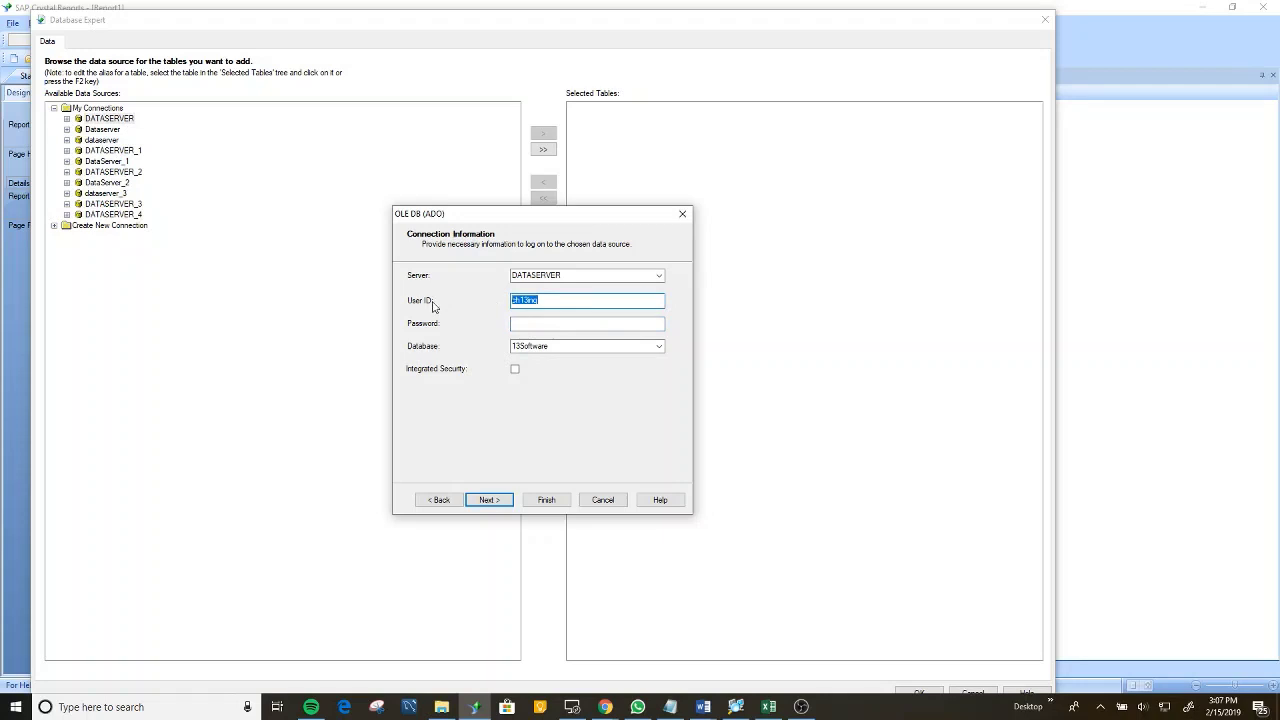
left_click(527, 325)
key("ctrl+v")
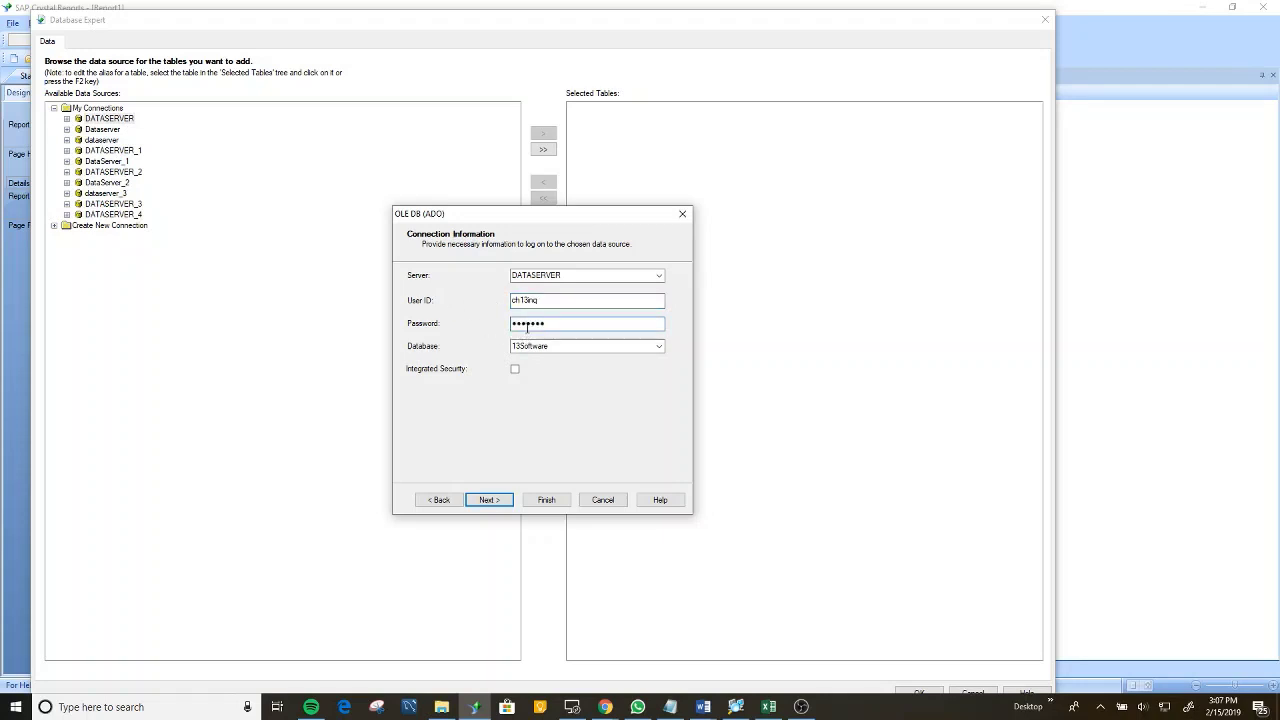
type("1")
left_click(546, 500)
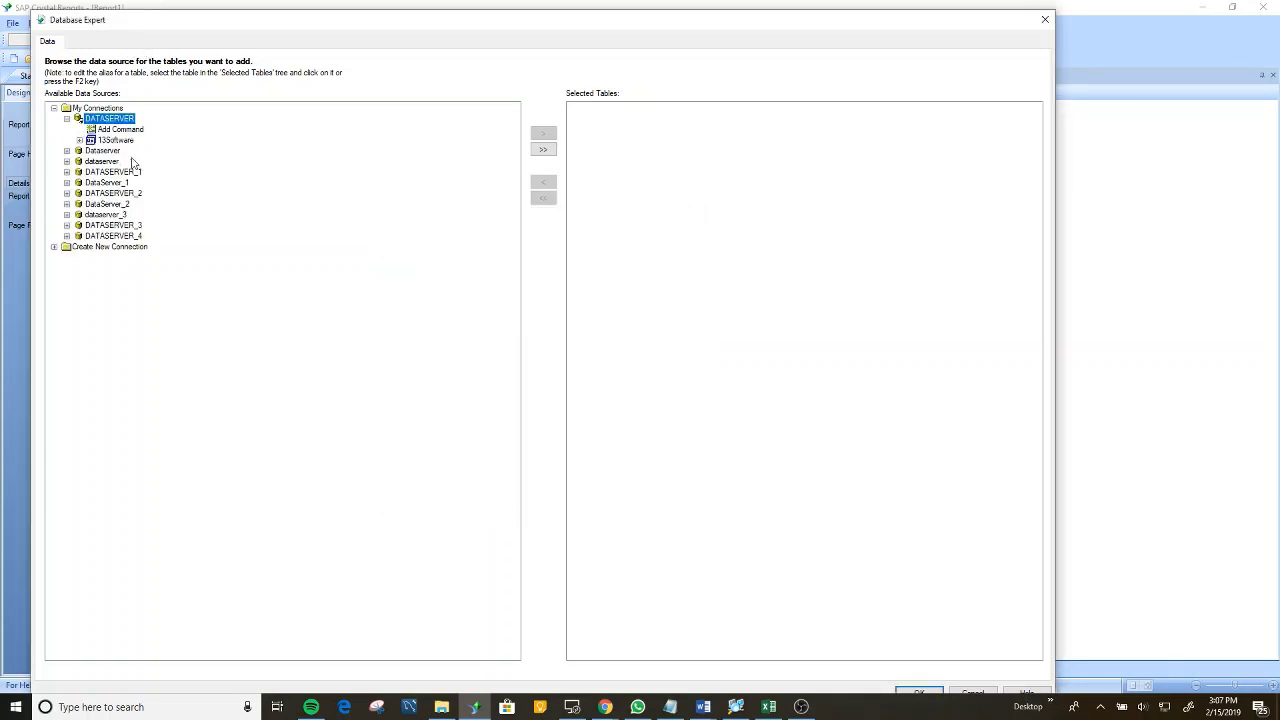
Look through the views in the dbo schema of the 13Software database.
left_click(80, 140)
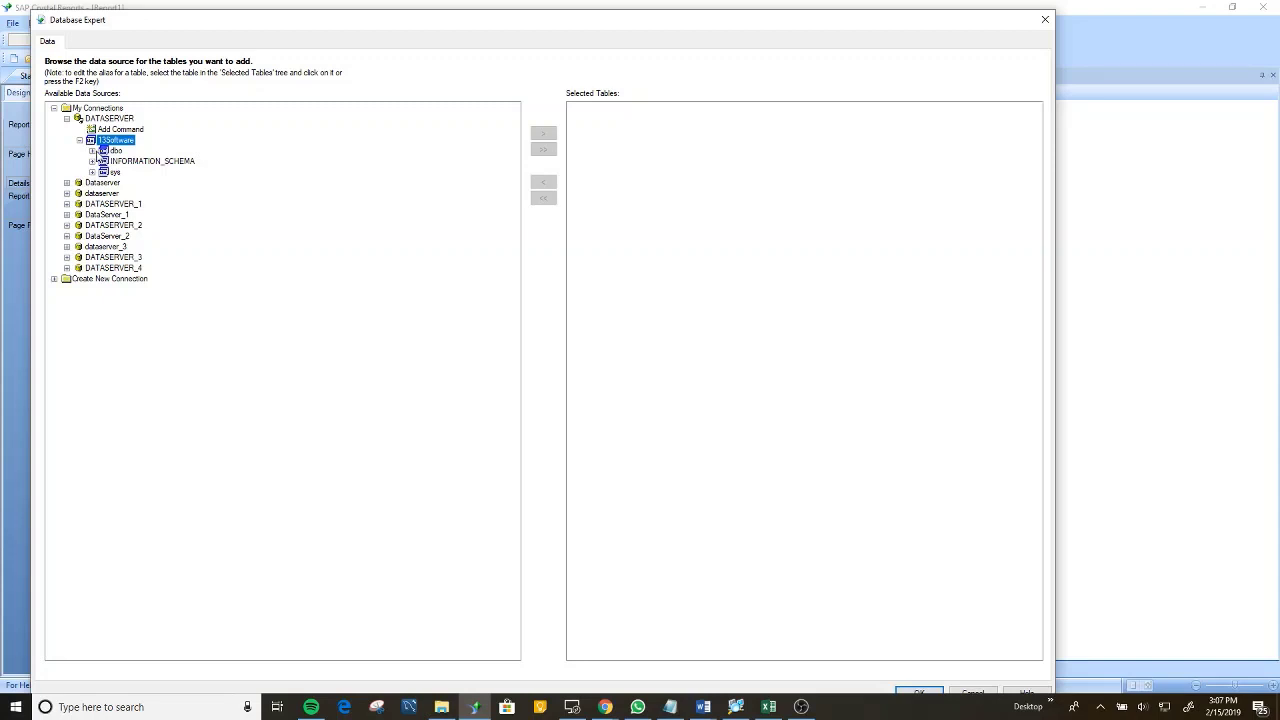
left_click(92, 150)
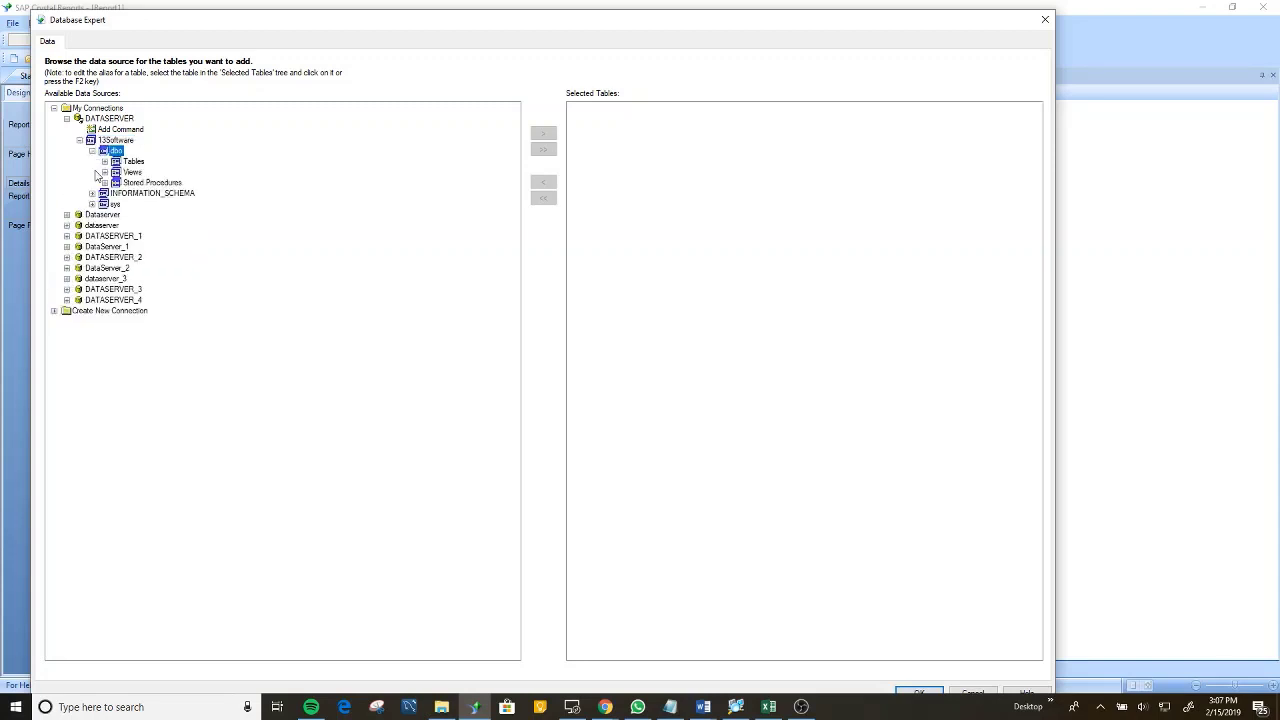
left_click(104, 172)
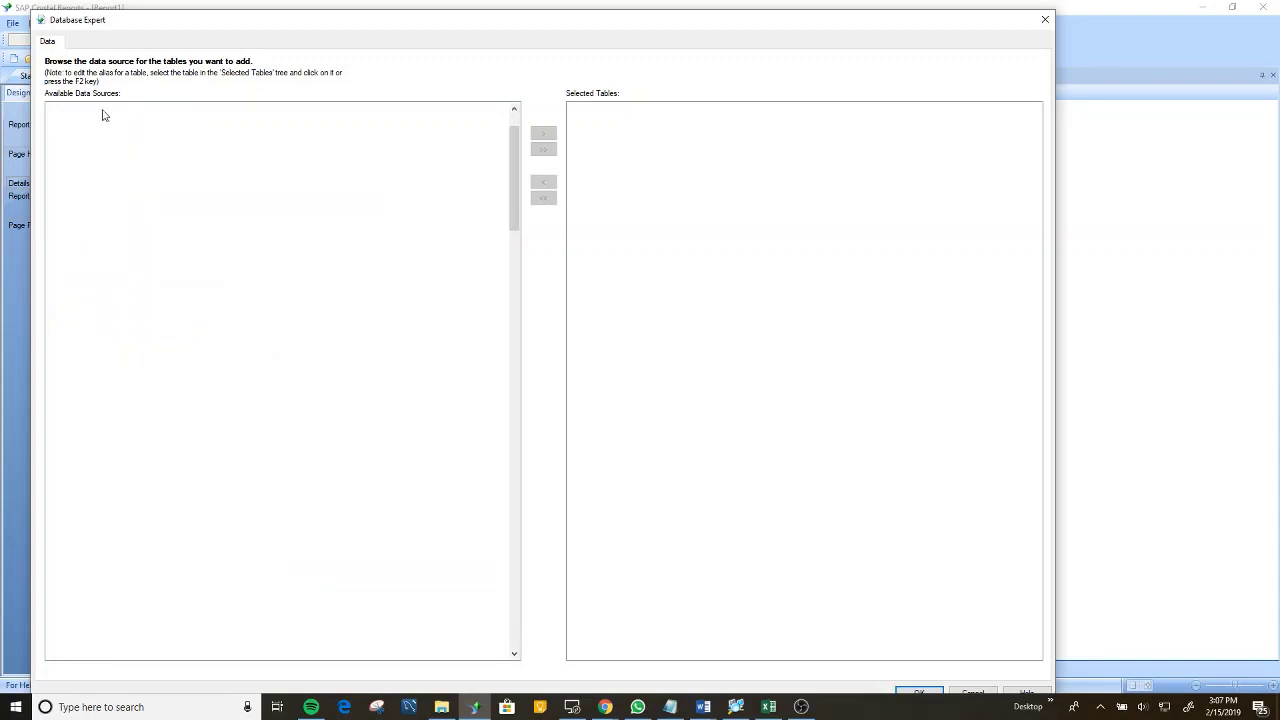
left_click(104, 170)
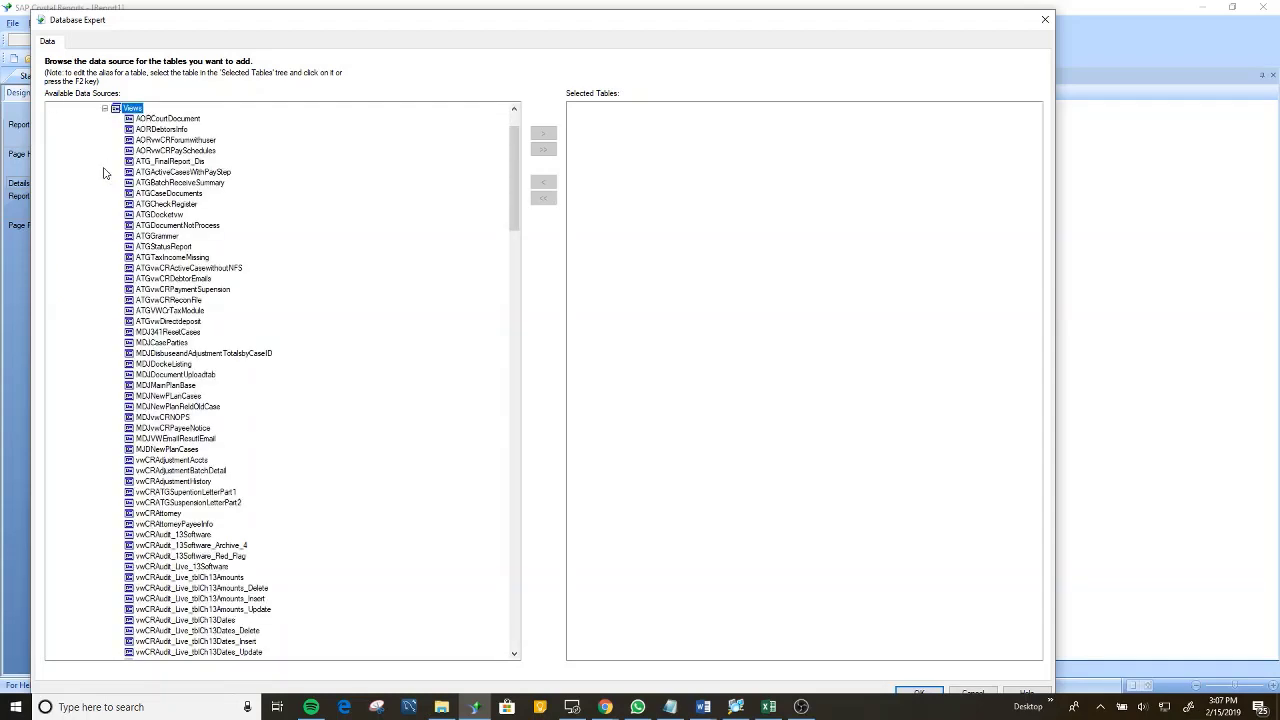
scroll(103, 173, "down", 15)
scroll(108, 265, "up", 17)
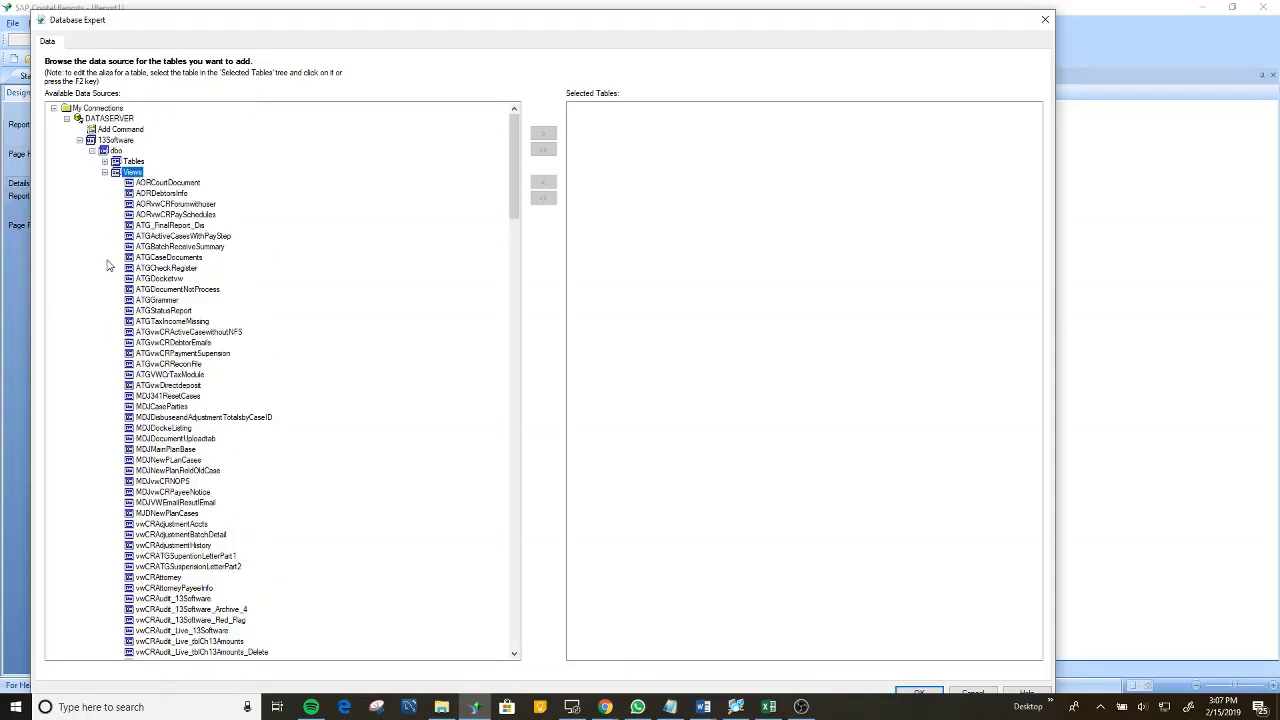
Add the atg_missing_pym and atgaaf tables from the dbo schema to the report.
left_click(104, 172)
left_click(104, 161)
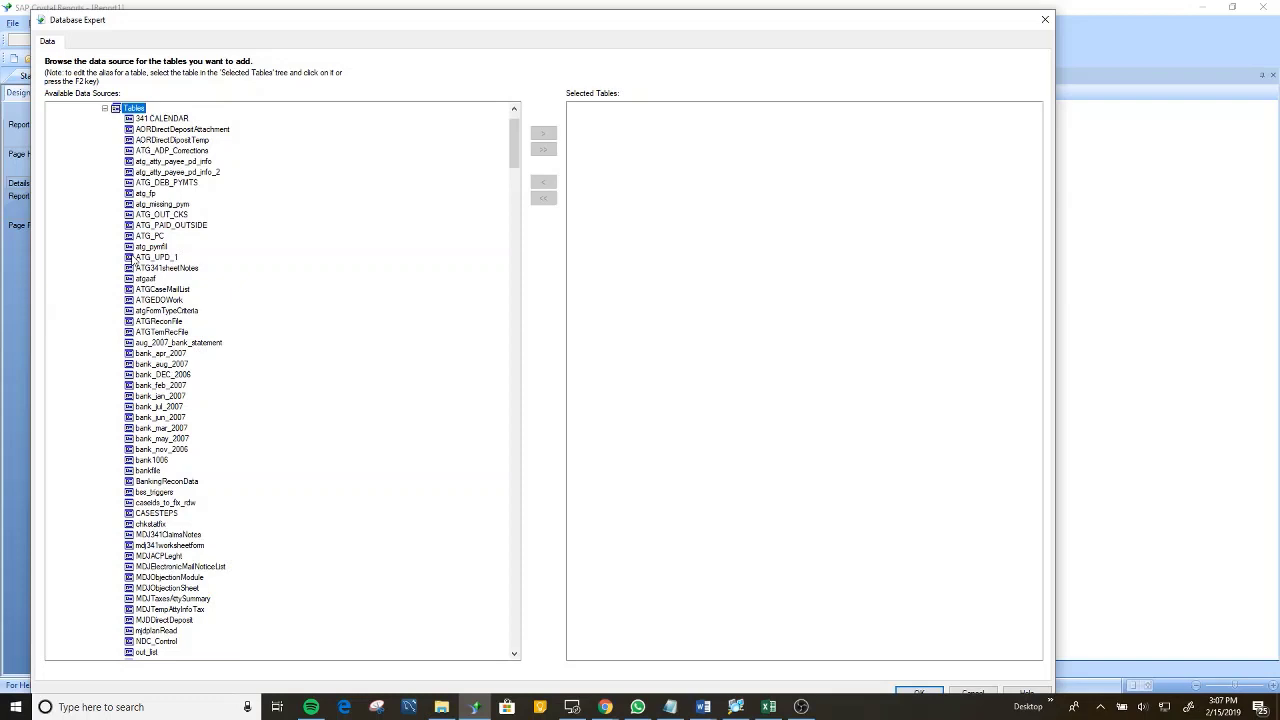
left_click(157, 204)
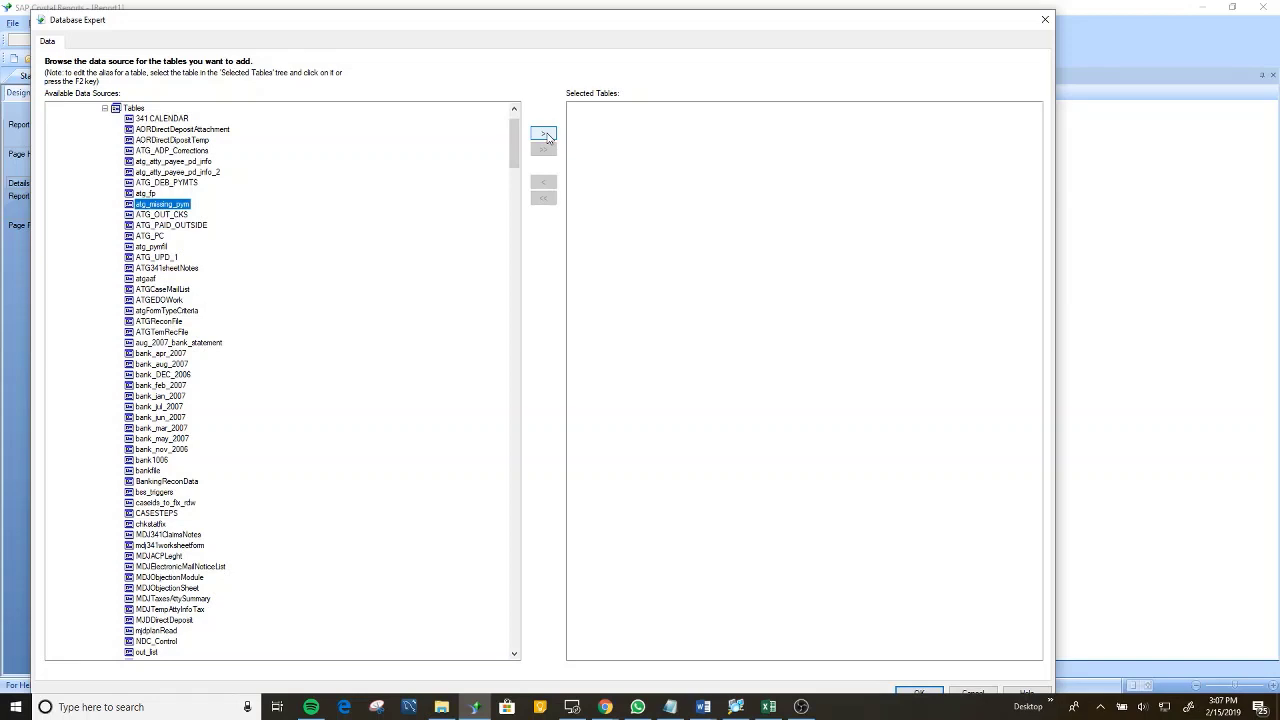
left_click(546, 134)
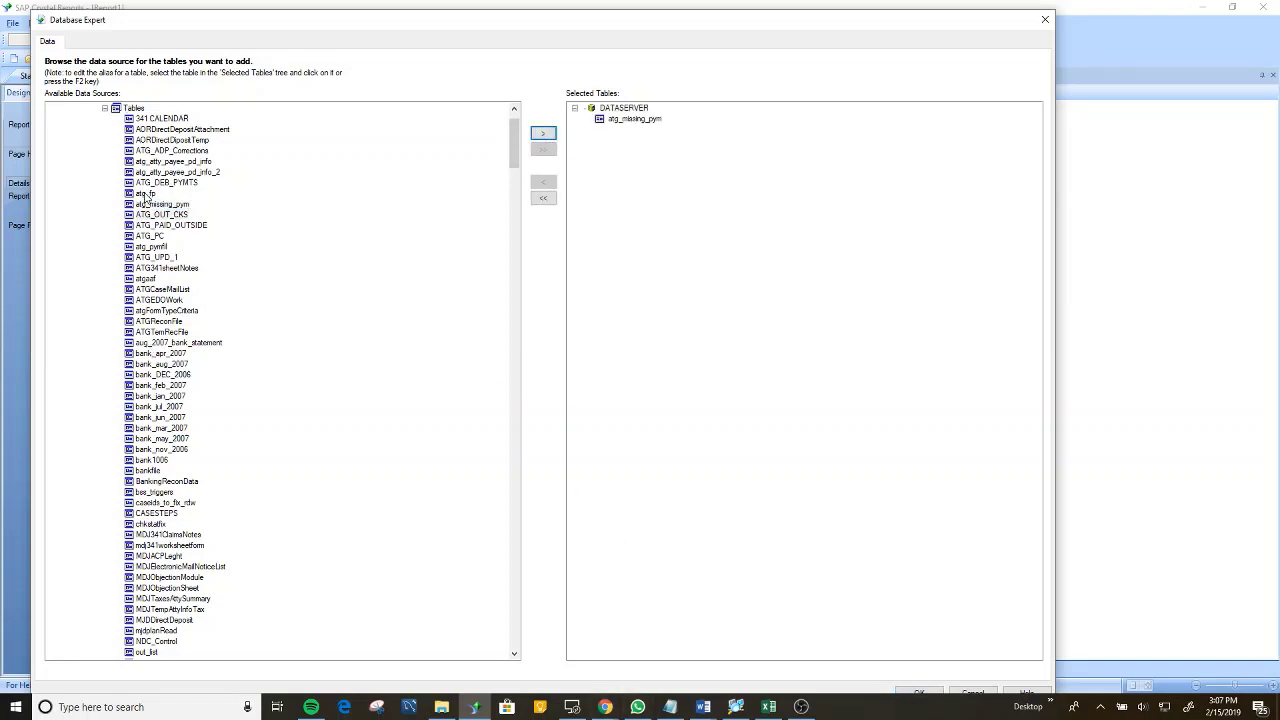
left_click(150, 279)
left_click(543, 134)
Arrange the table links by enlarging atg_missing_pym and moving atgaaf farther away from it, and accept the data source setup.
left_click(89, 44)
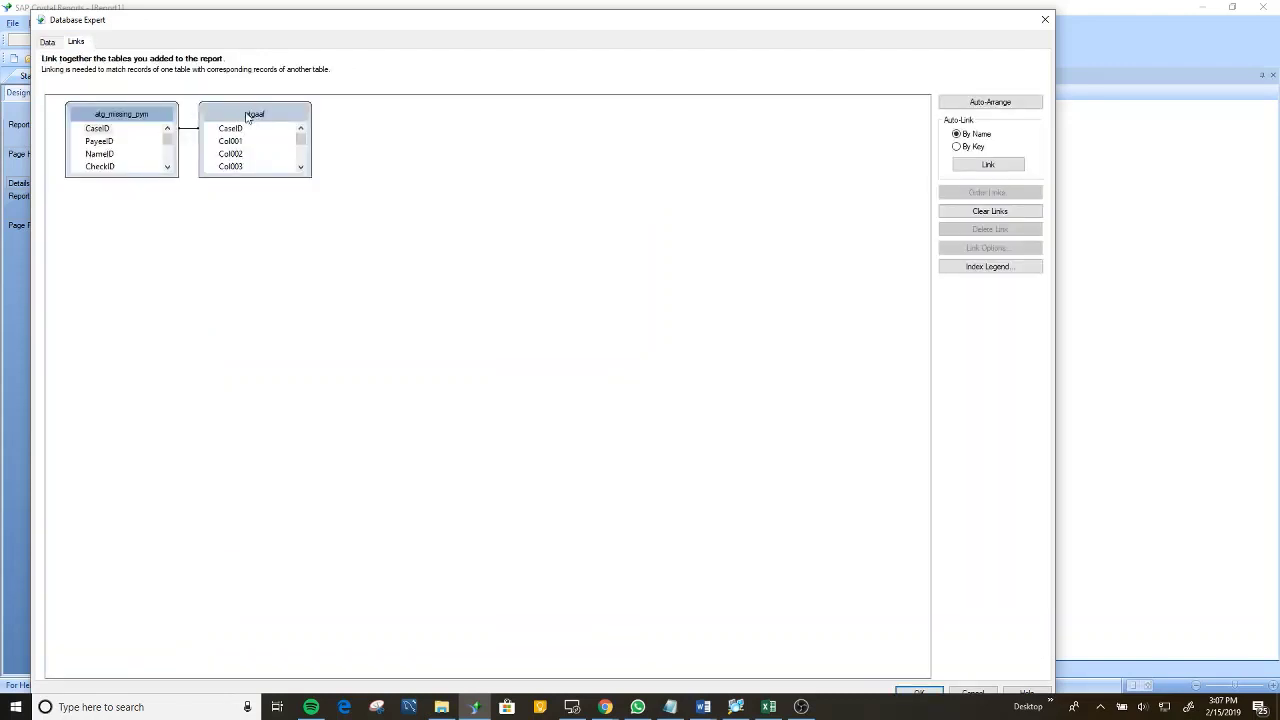
left_click_drag(247, 116, 283, 149)
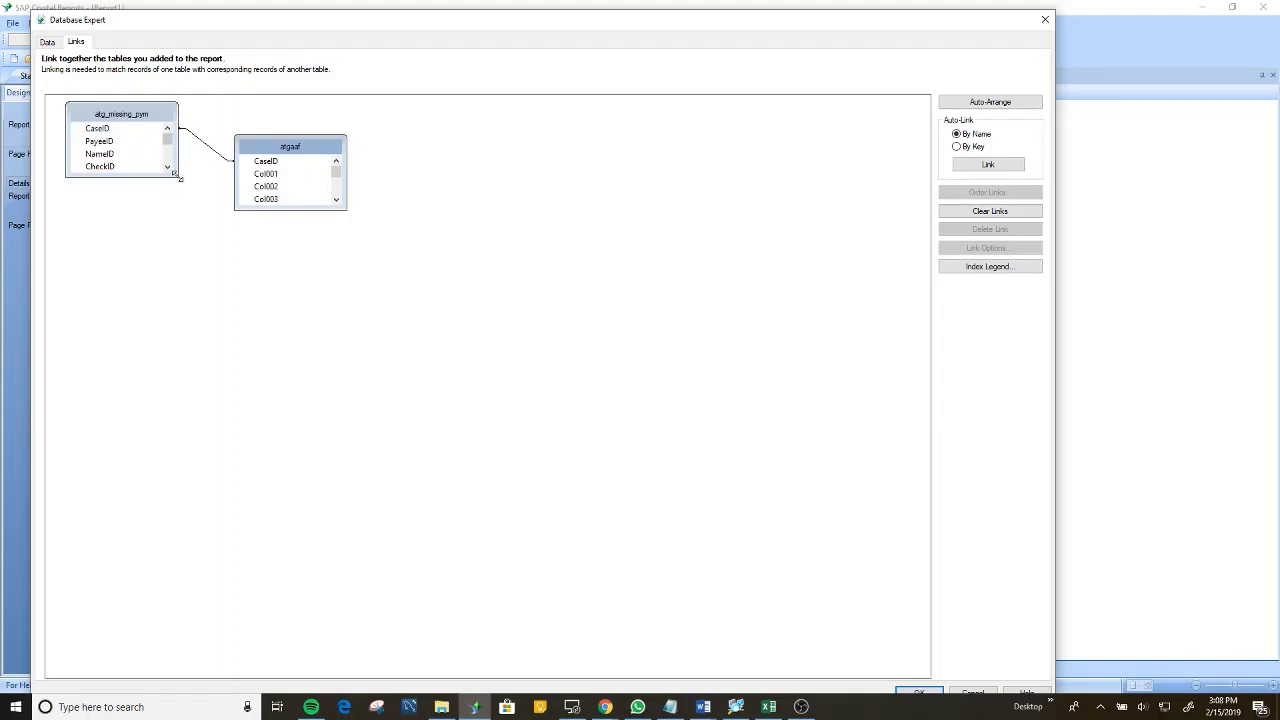
left_click_drag(180, 177, 215, 265)
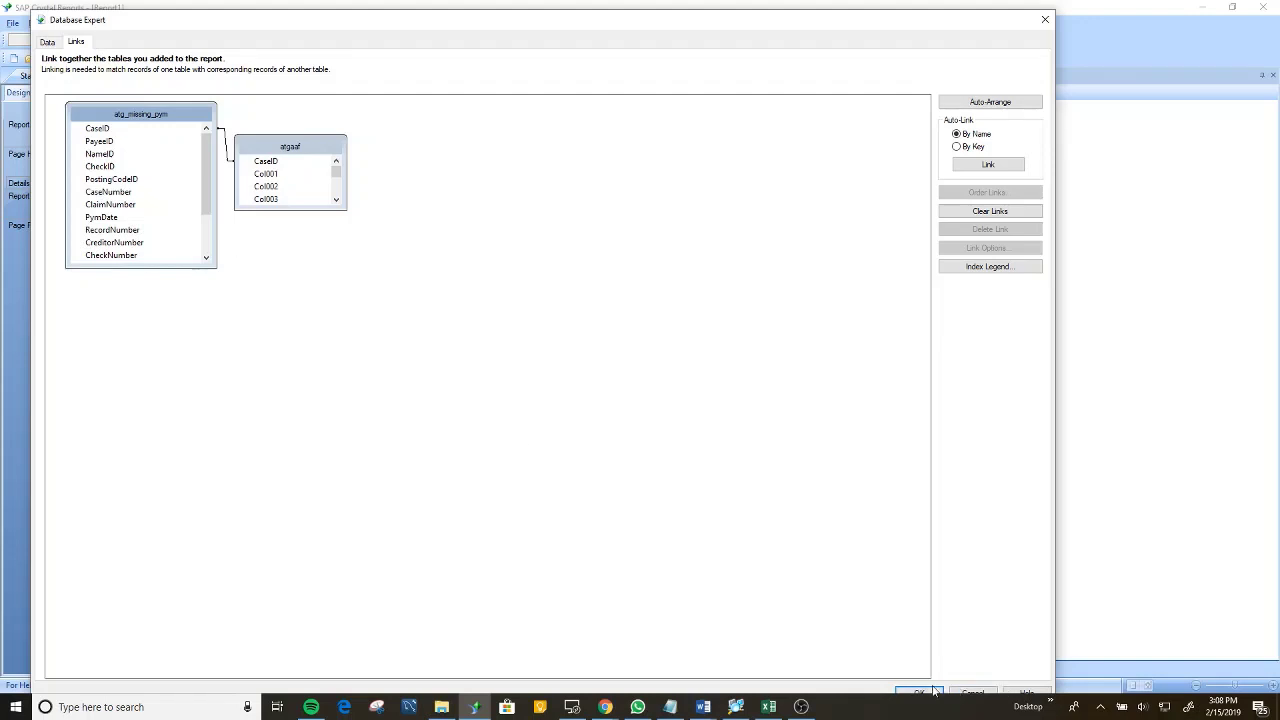
left_click_drag(270, 149, 460, 140)
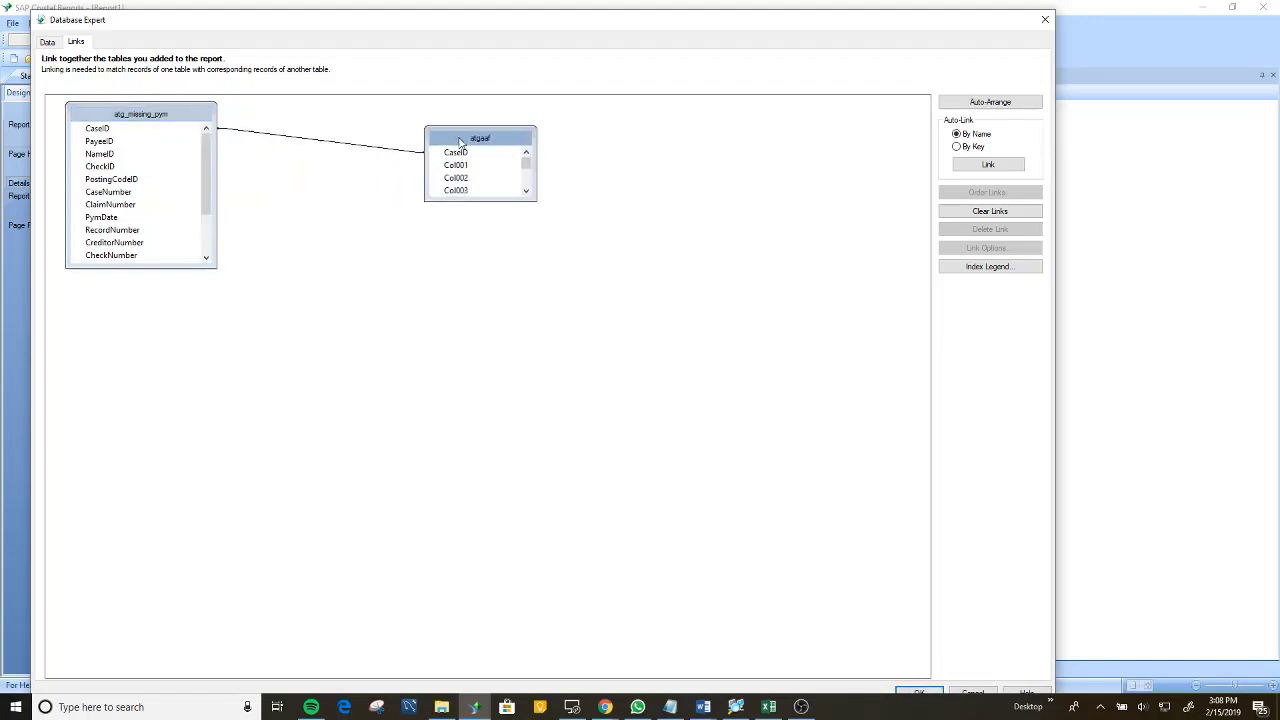
left_click(916, 692)
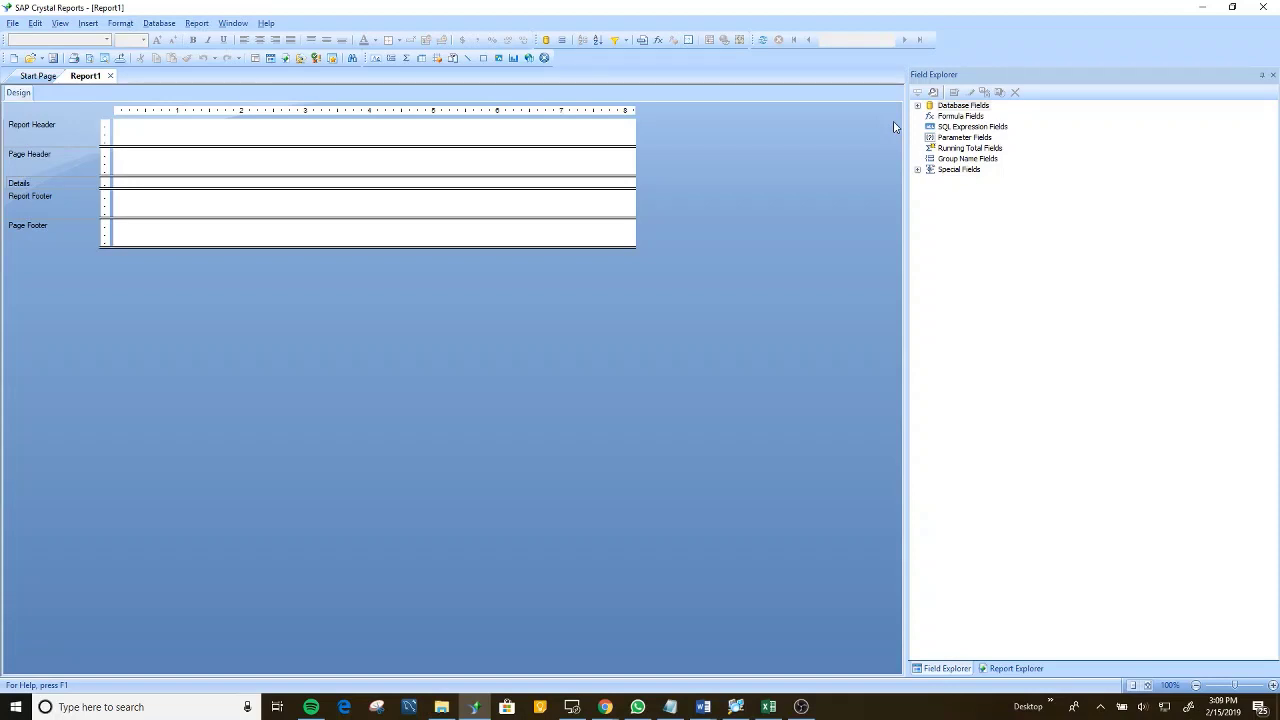
List the report's database tables and place a text object about 3.35 by 0.47 in the middle of the Report Header.
left_click(918, 105)
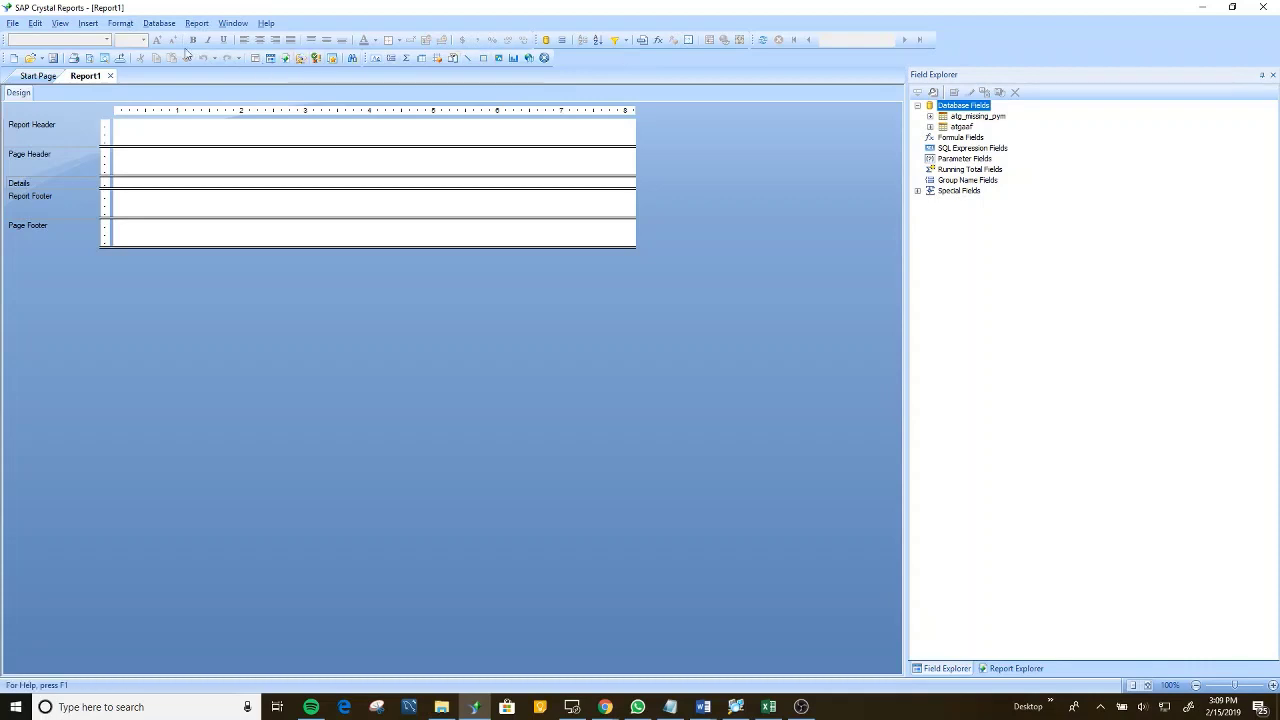
left_click(378, 59)
left_click_drag(269, 125, 484, 153)
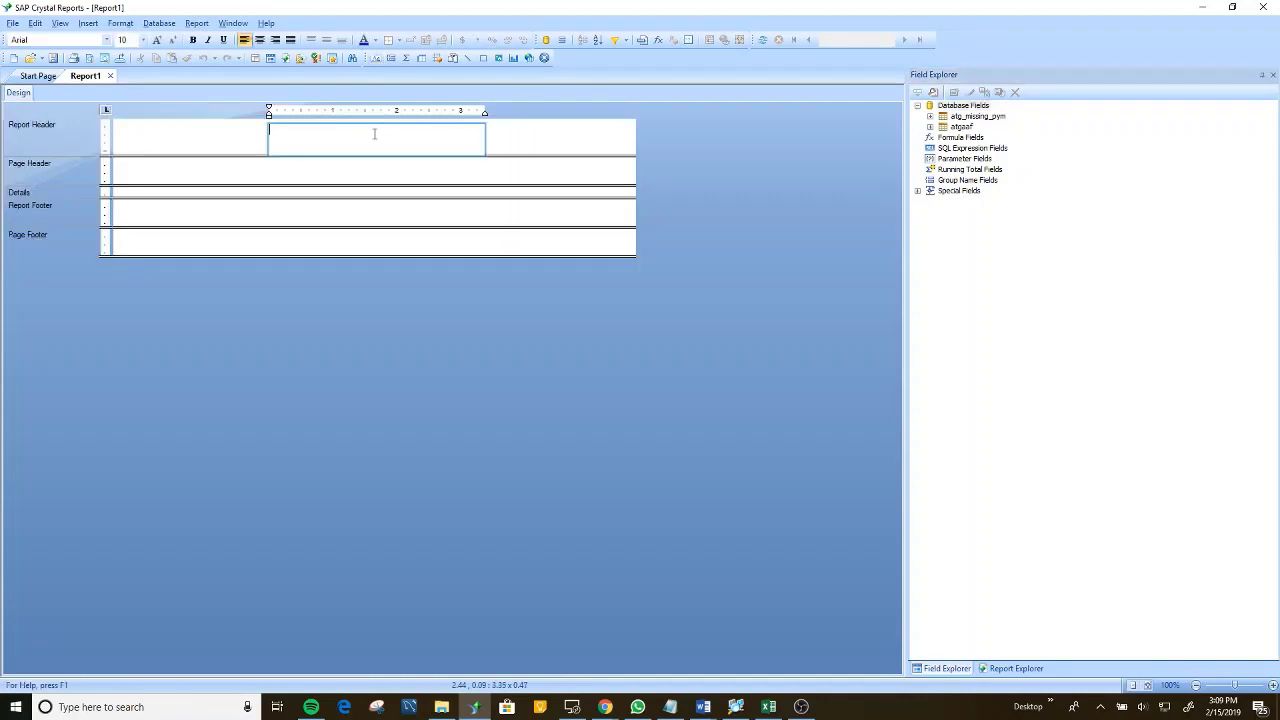
left_click(240, 135)
left_click_drag(306, 134, 306, 130)
Enter "This is my first Crystal Report" in the Report Header text object.
double_click(311, 130)
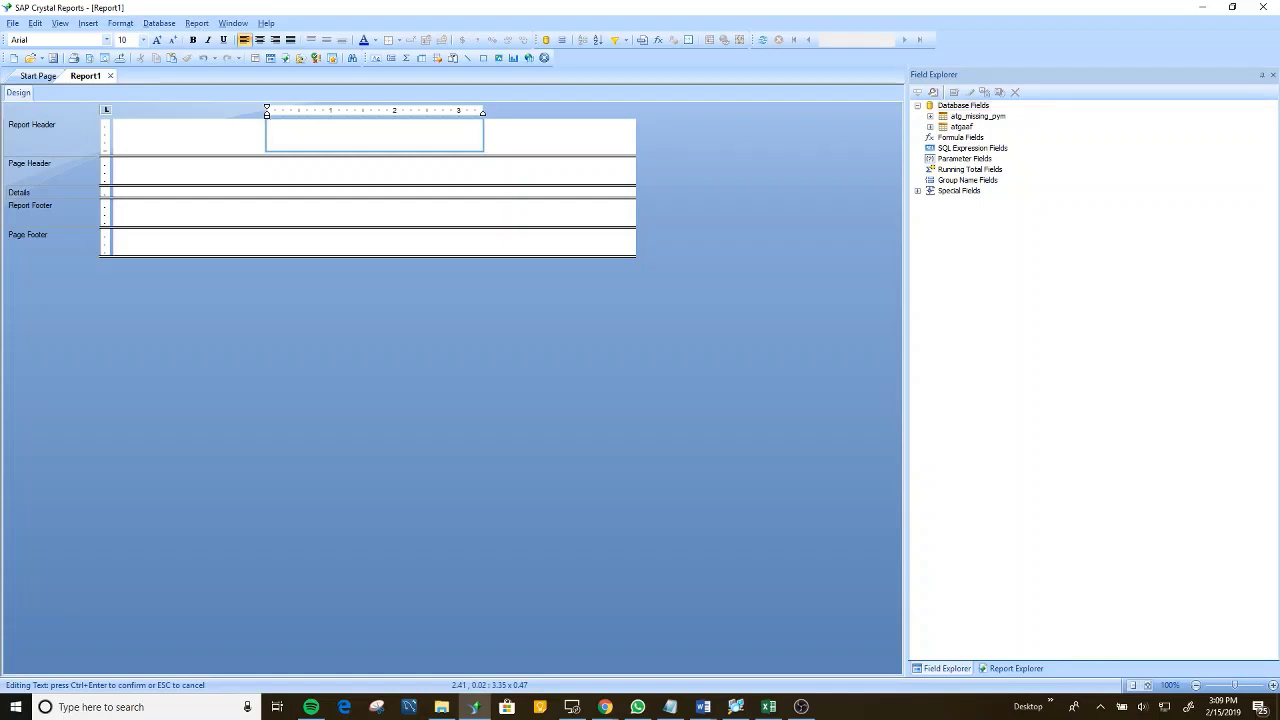
type("The")
key("BackSpace")
type("is ")
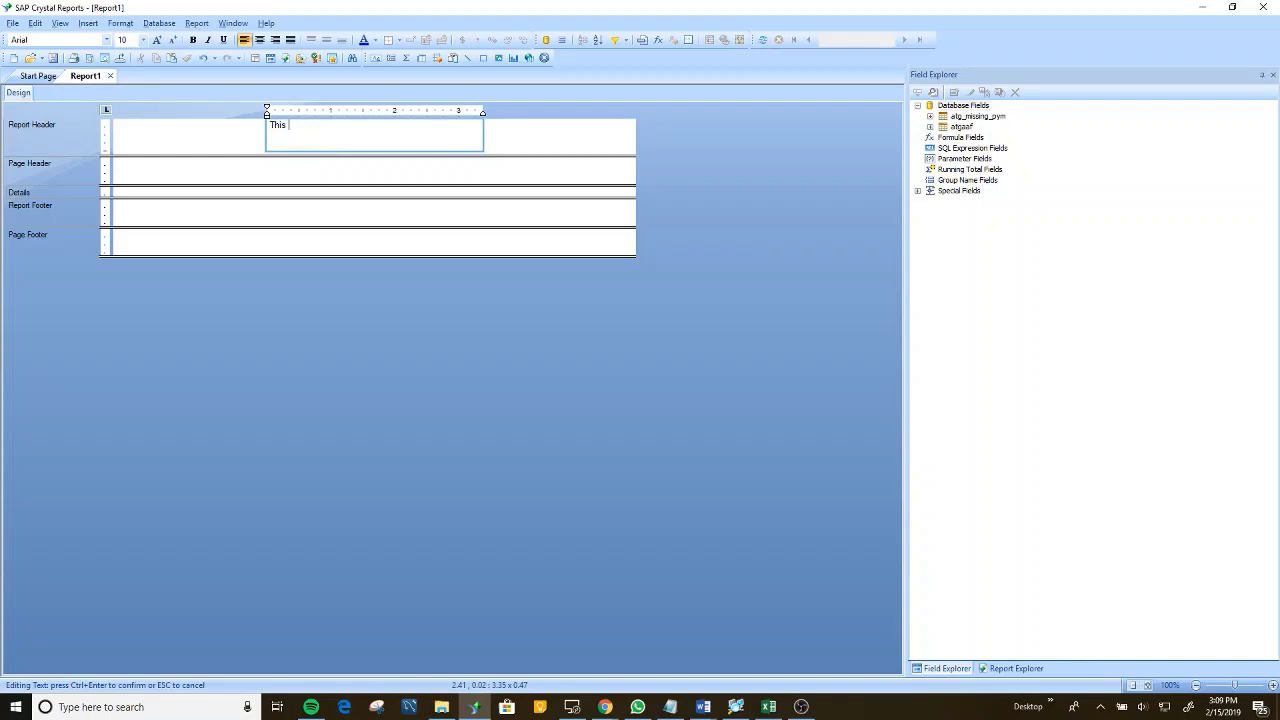
type("is my first Crystal Rep")
key("BackSpace")
type("eport")
left_click(437, 206)
Centre the report title text and make it bold.
left_click(443, 150)
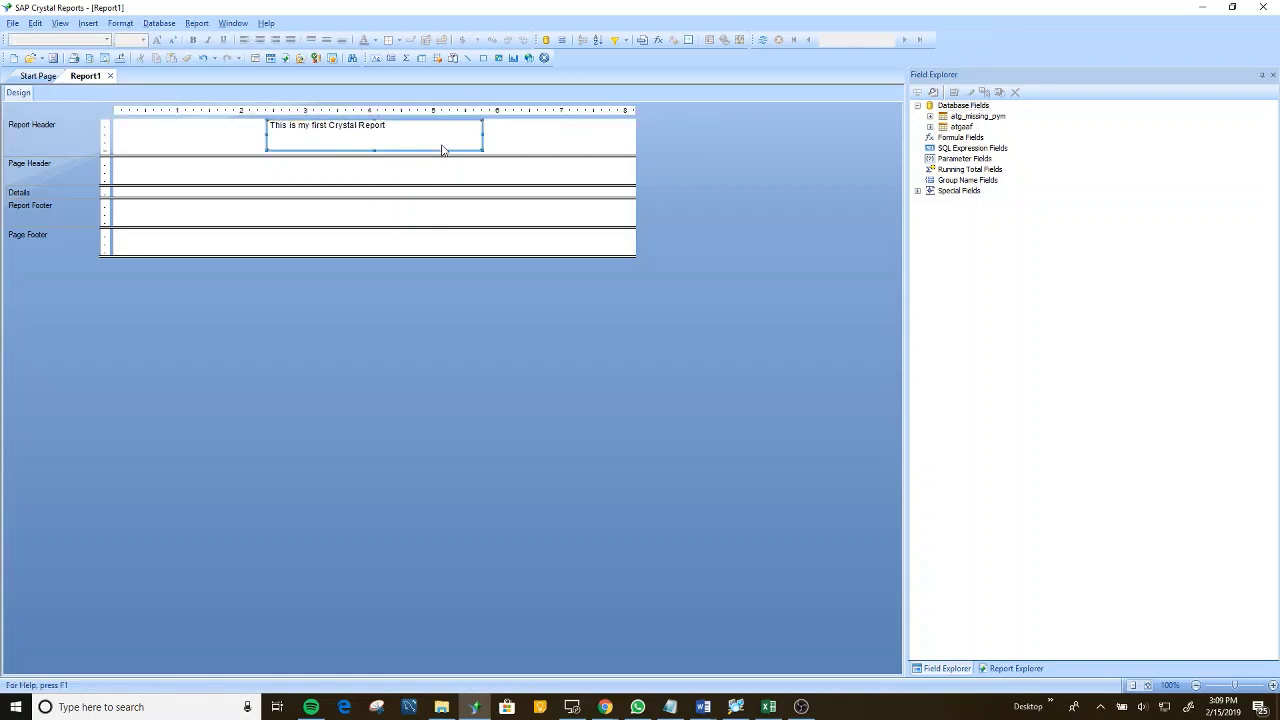
left_click(259, 40)
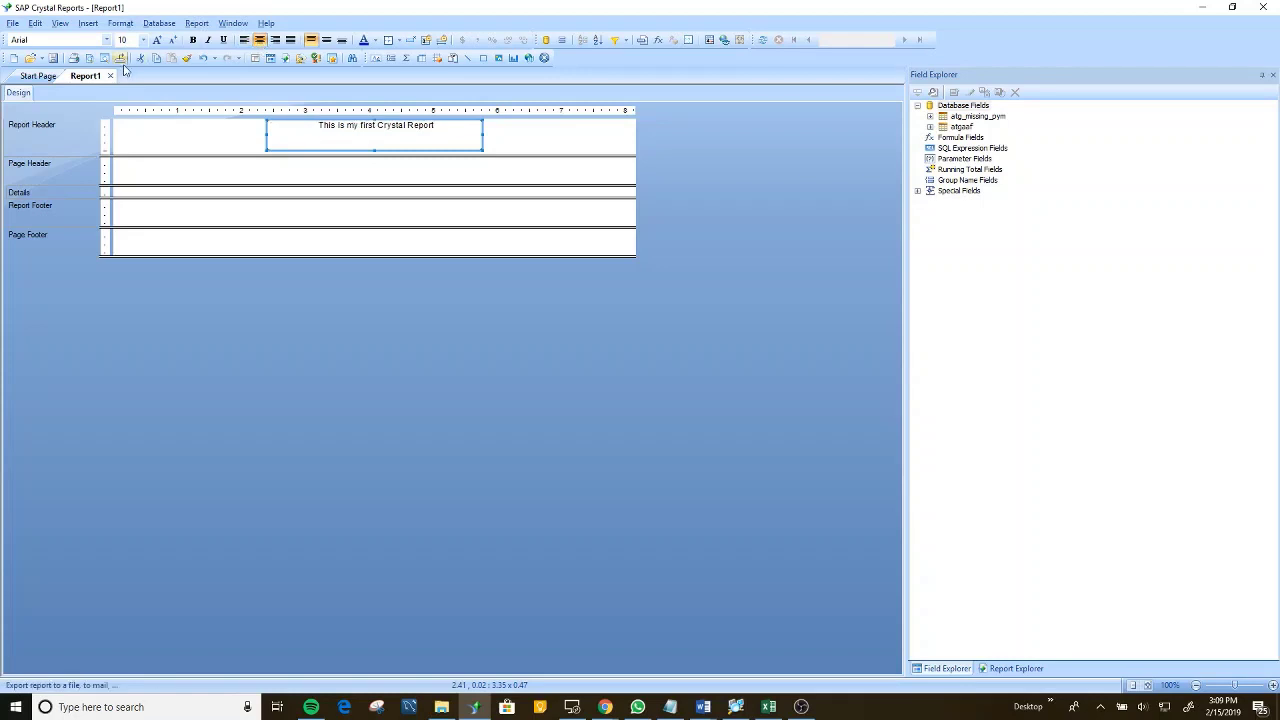
left_click(193, 40)
left_click(287, 173)
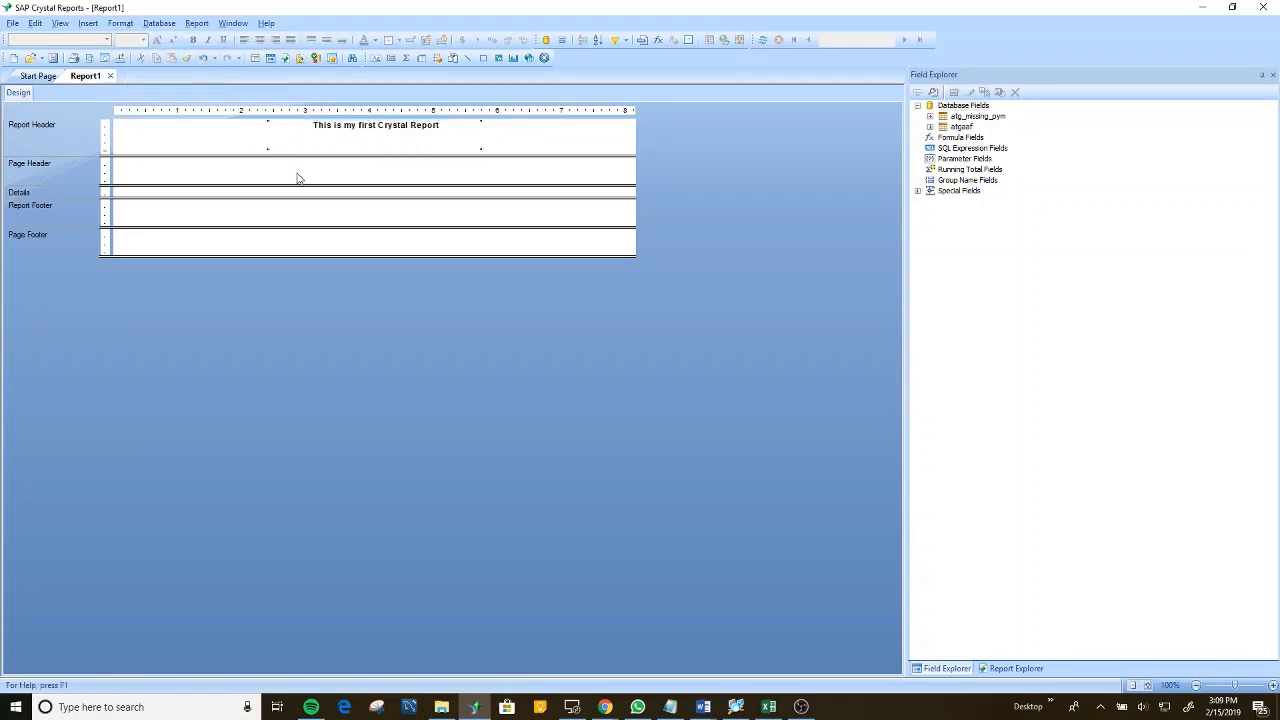
Place CaseID from atgaaf and NameID and PymDate from atg_missing_pym side by side in the Details section.
left_click(930, 127)
left_click_drag(972, 137, 155, 191)
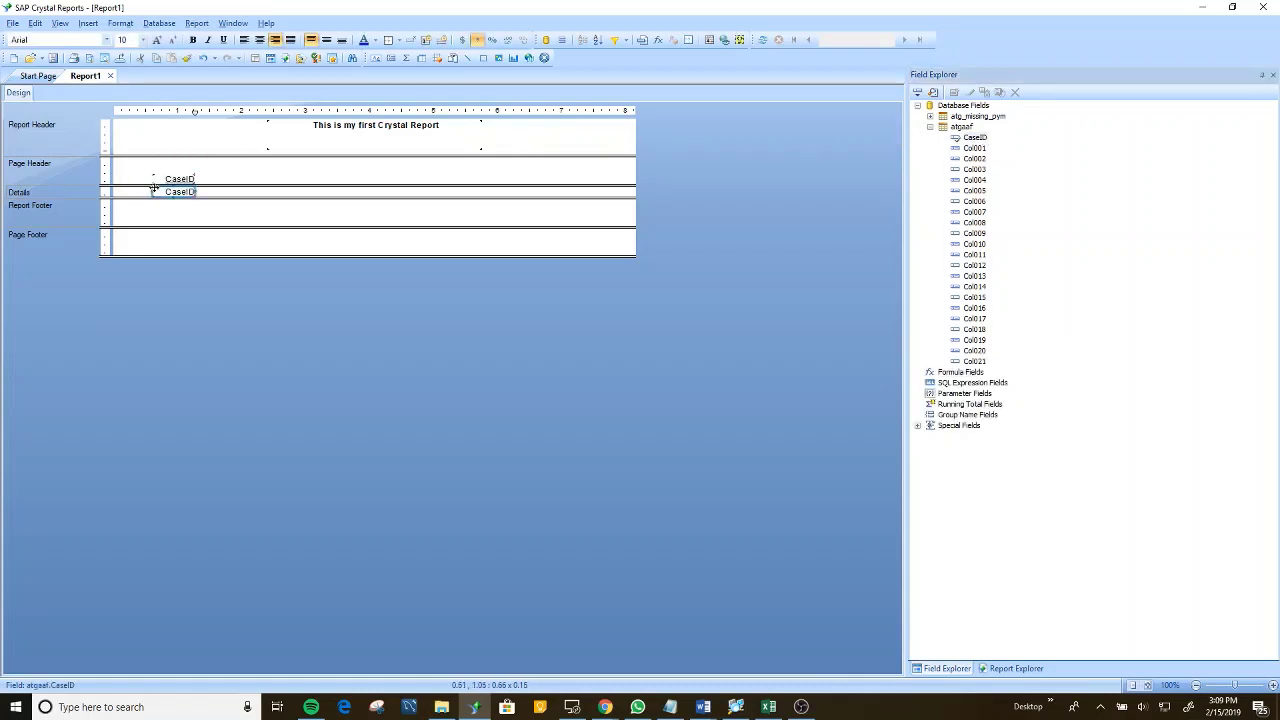
left_click(930, 116)
left_click_drag(960, 149, 225, 194)
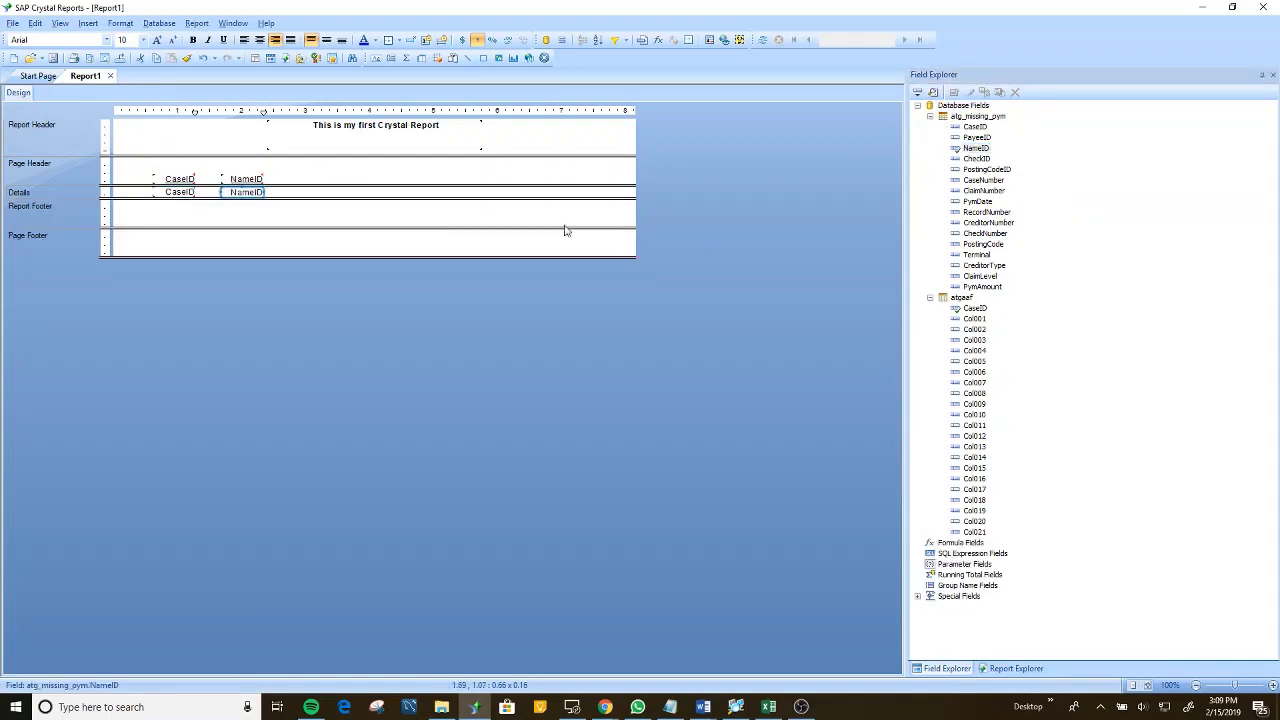
left_click(966, 202)
left_click_drag(966, 202, 312, 189)
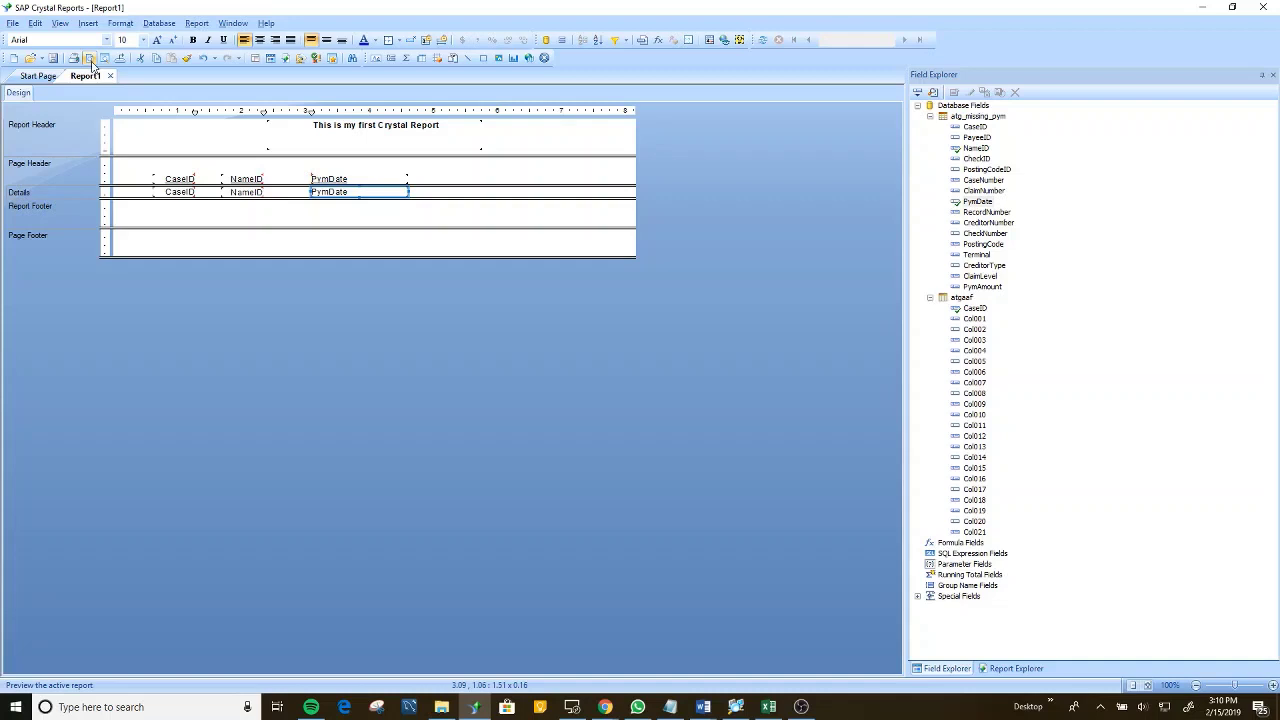
Preview the report, and return to its design with the atg_missing_pym fields collapsed.
left_click(90, 58)
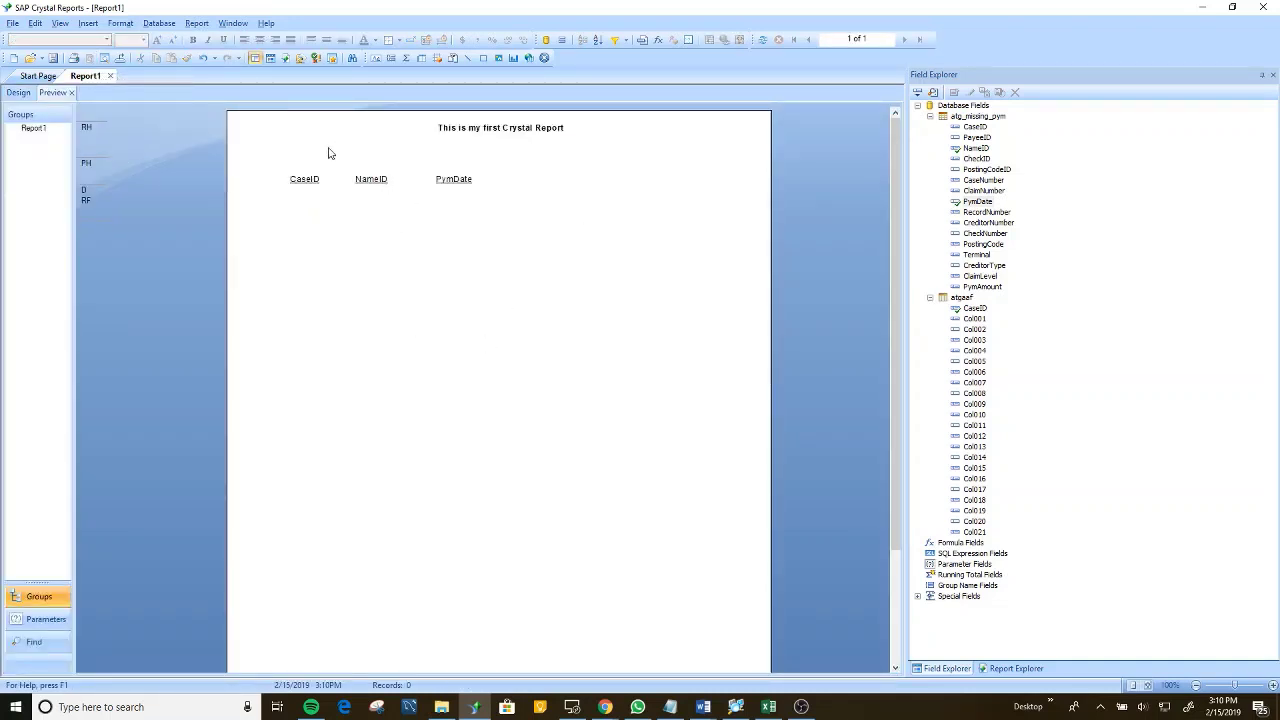
left_click(19, 94)
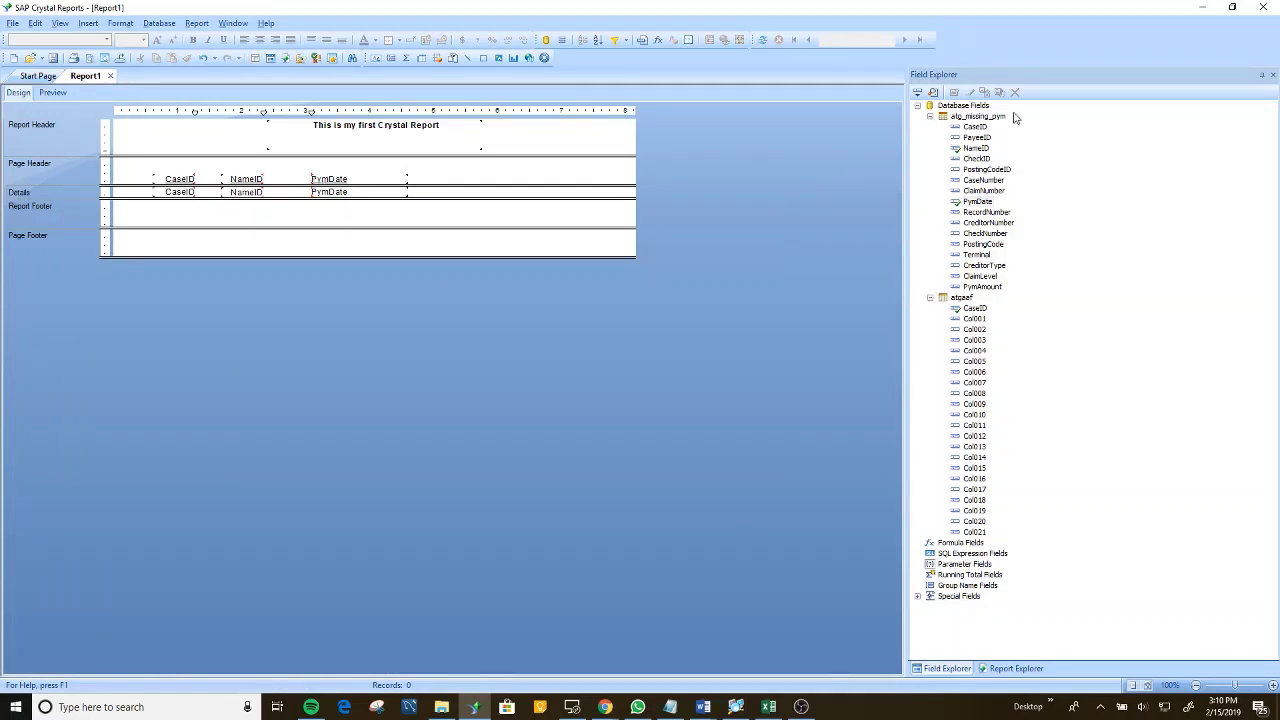
left_click(929, 116)
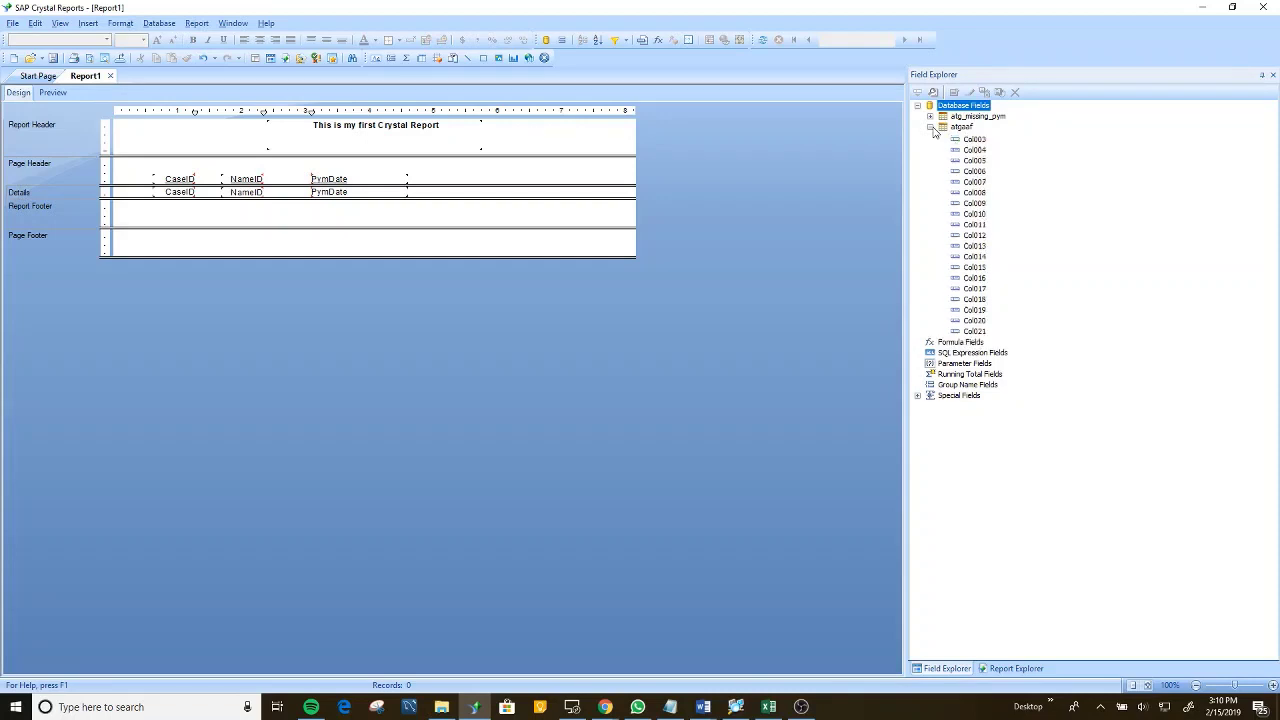
Collapse the field list of the atgaaf table in the Field Explorer.
left_click(930, 127)
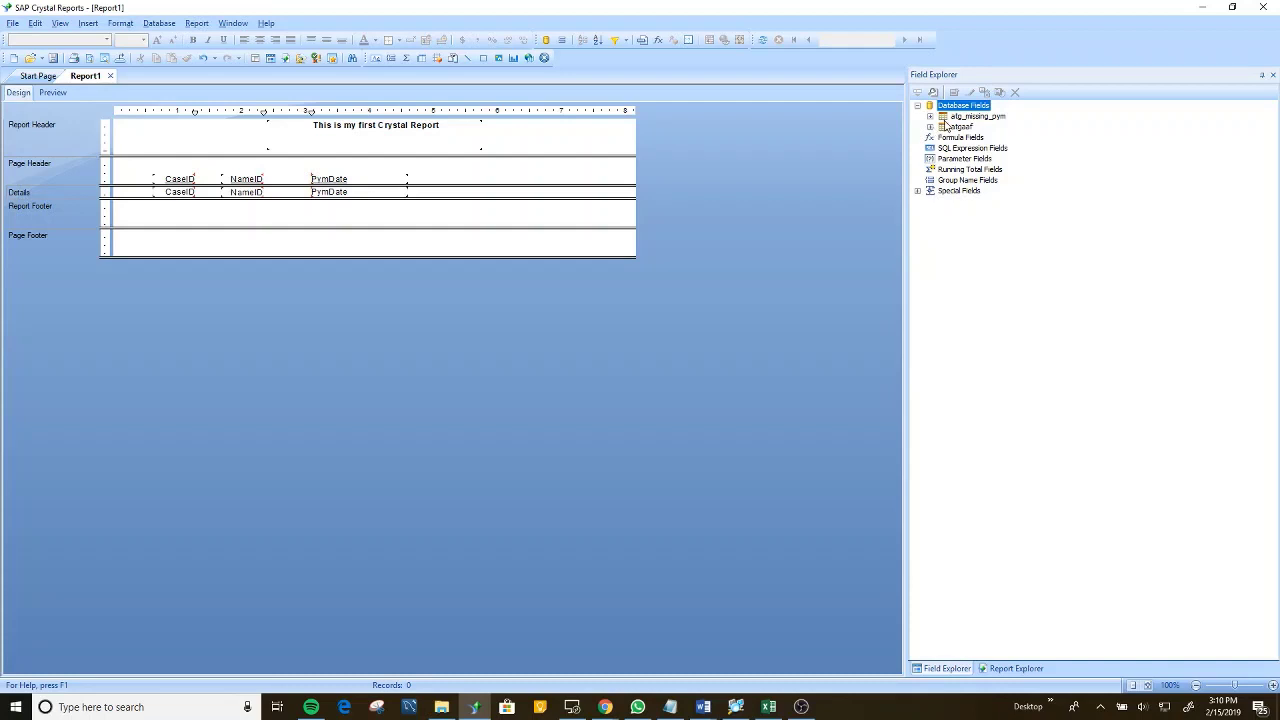
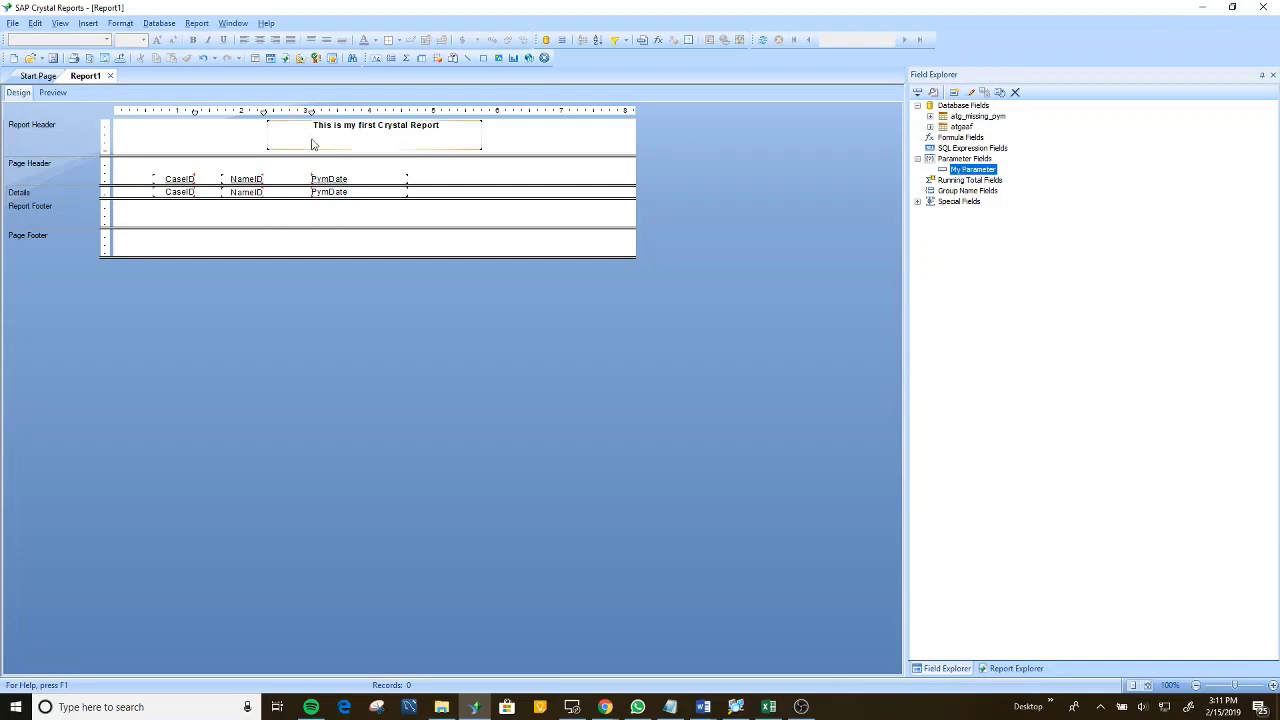
Add a record selection on the CaseID field in Details so that it is equal to {?My Parameter}.
left_click(180, 195)
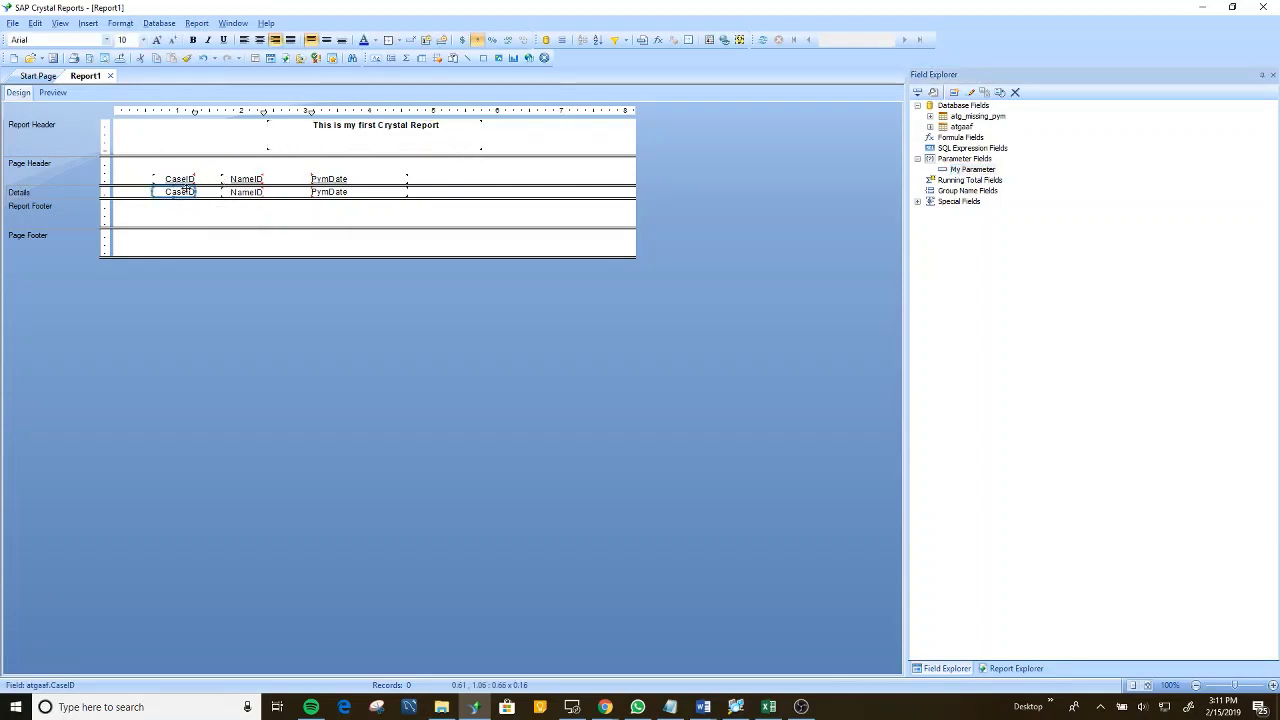
left_click(224, 213)
left_click(180, 192)
left_click(613, 42)
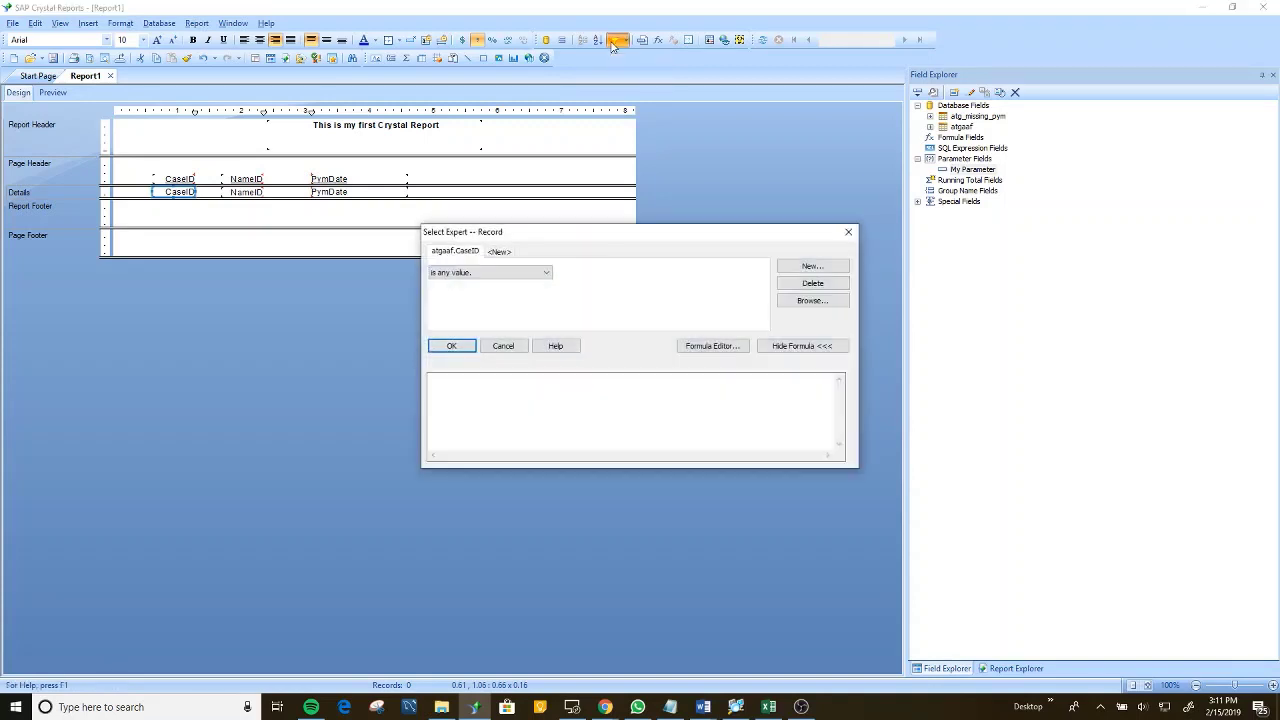
left_click(438, 274)
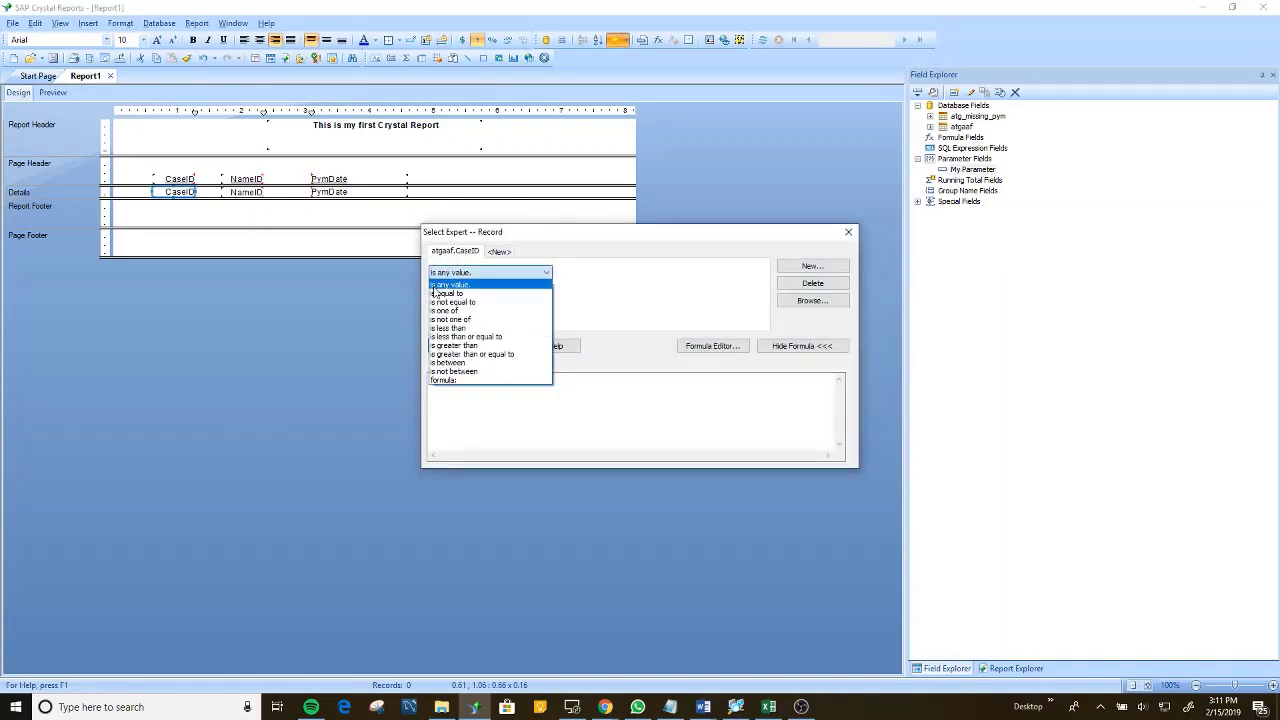
left_click(440, 290)
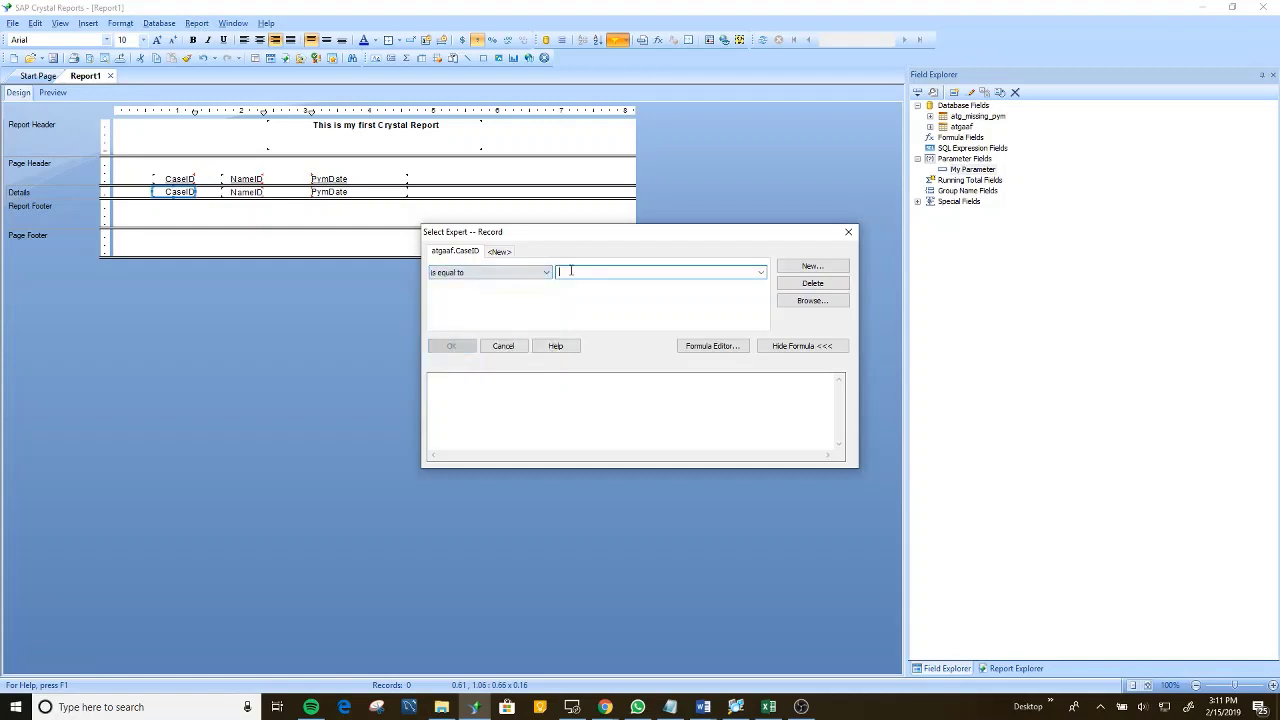
left_click(760, 272)
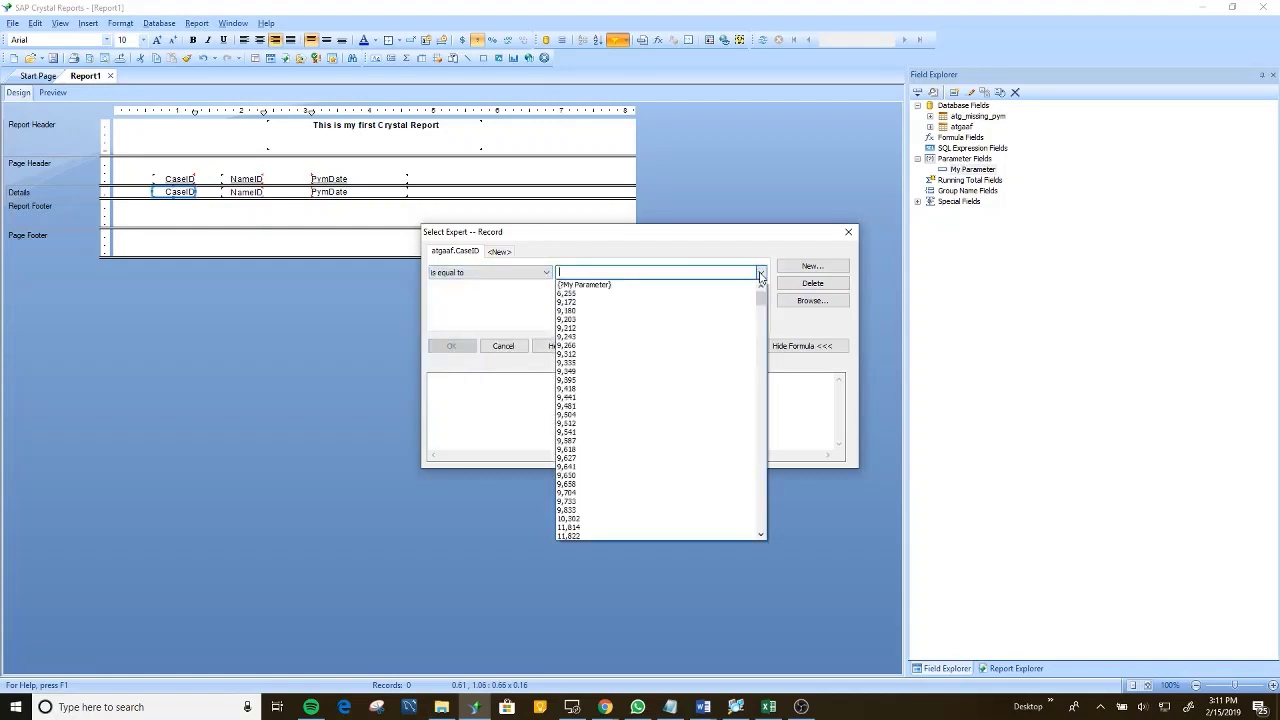
left_click(589, 286)
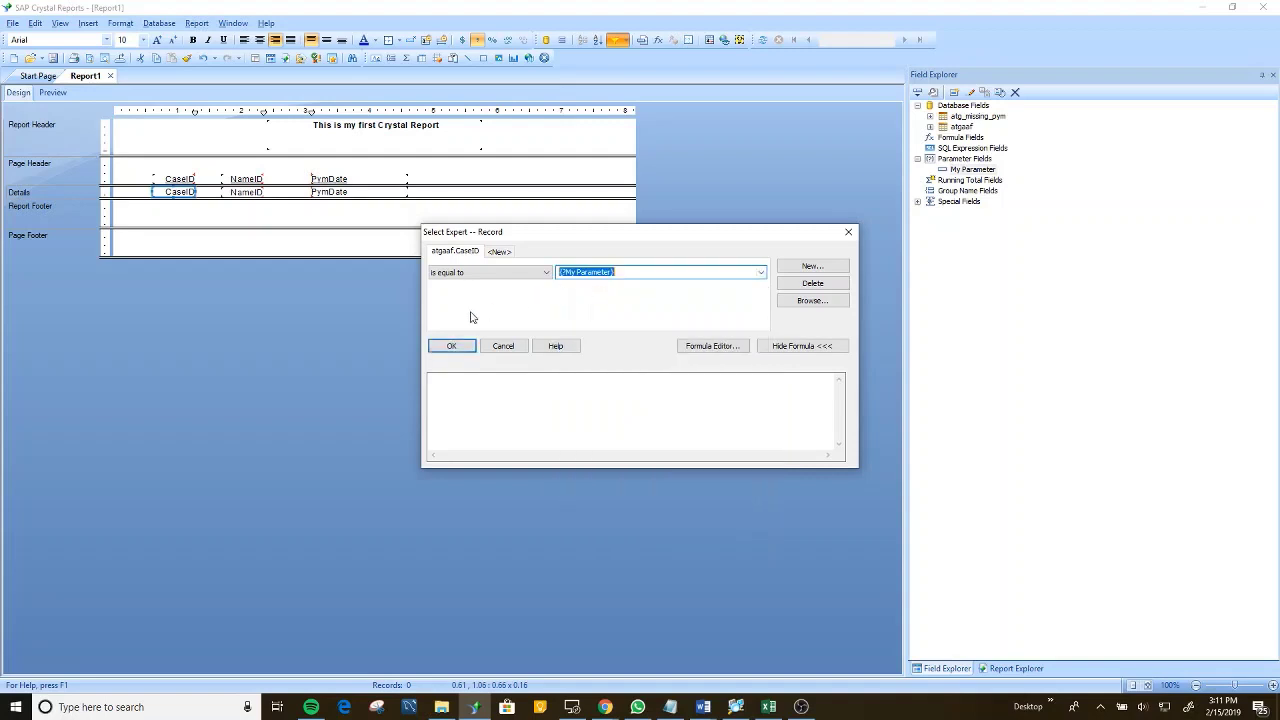
left_click(451, 345)
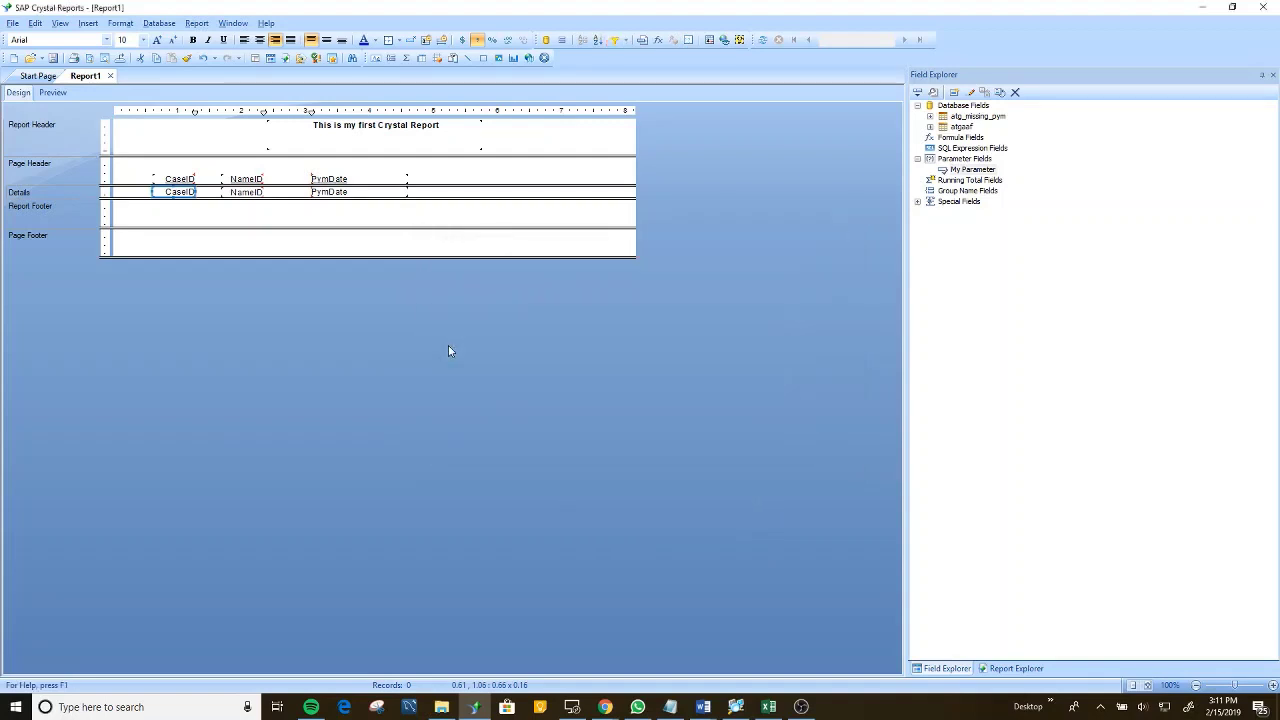
Preview the report with 32 as the value of My Parameter, and inspect the CaseID field in the Details section.
left_click(89, 57)
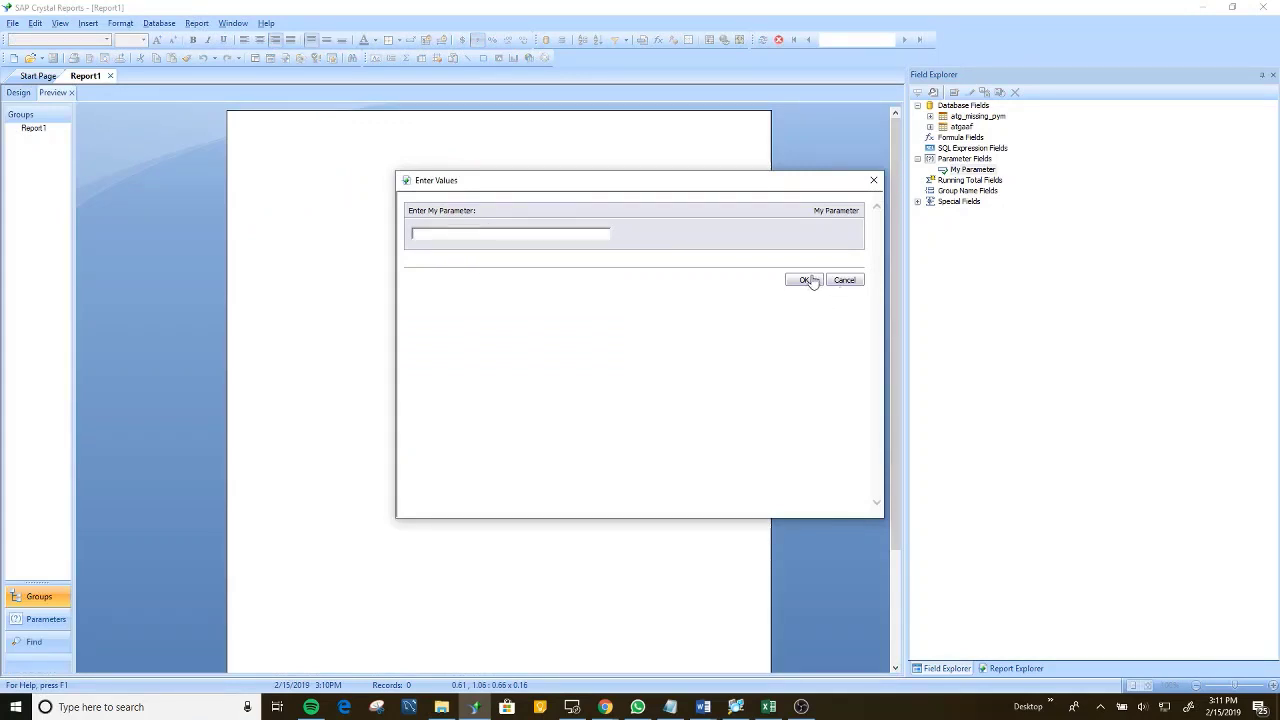
type("32")
left_click(803, 281)
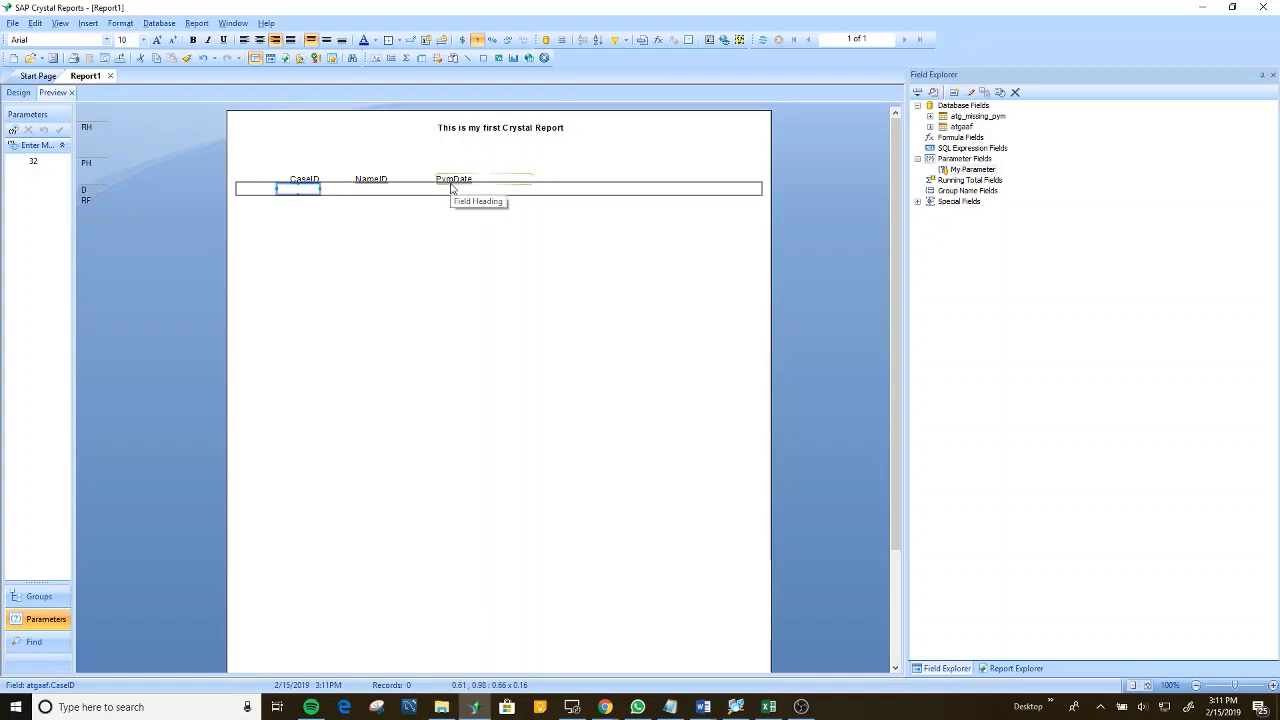
left_click(253, 270)
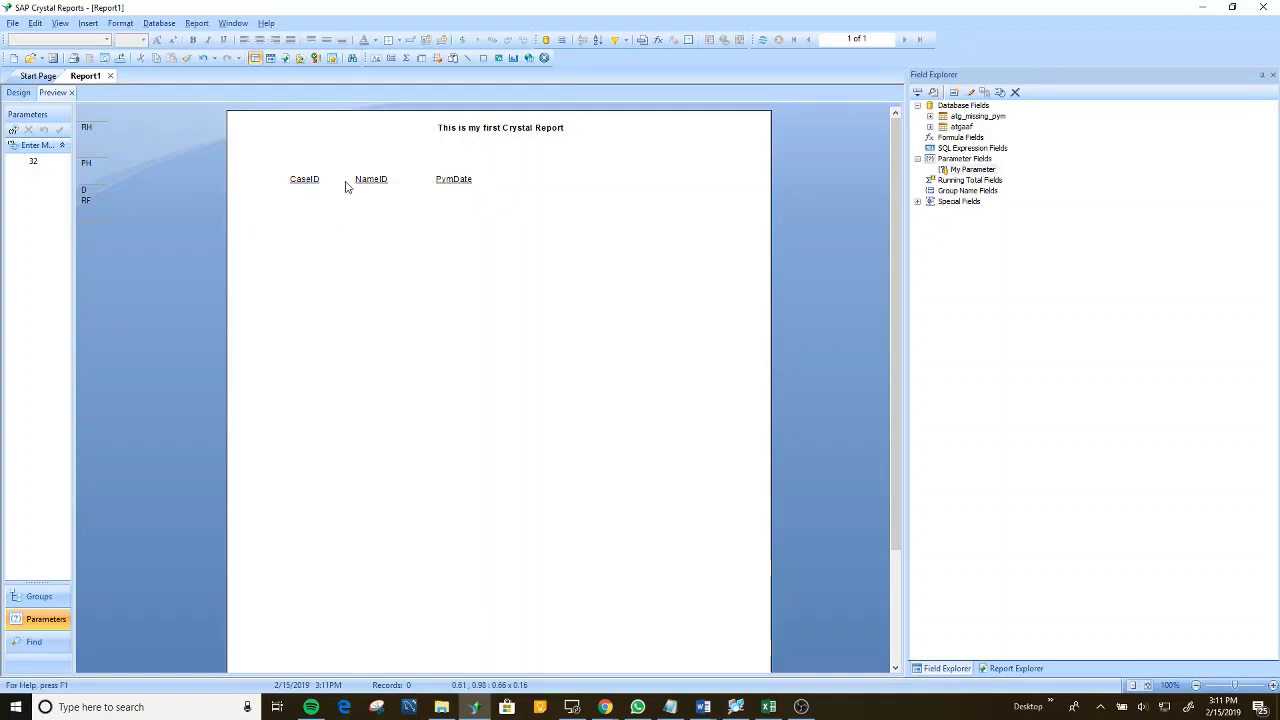
left_click(306, 189)
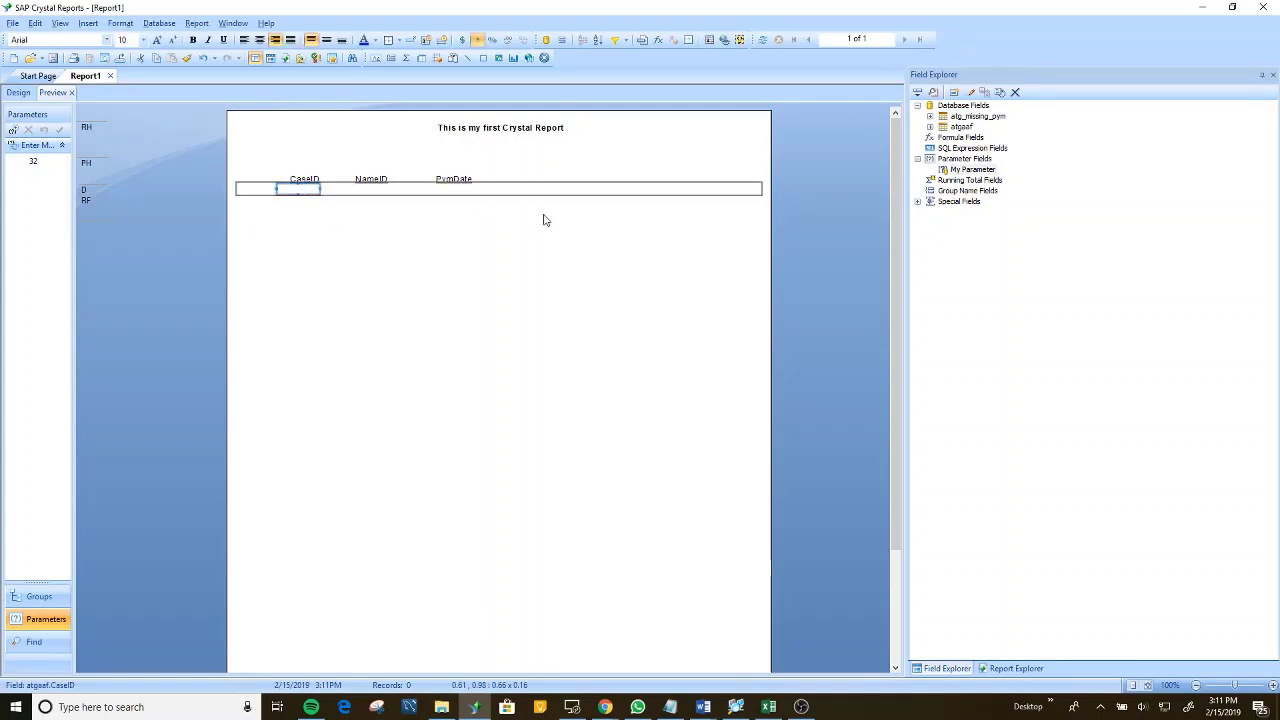